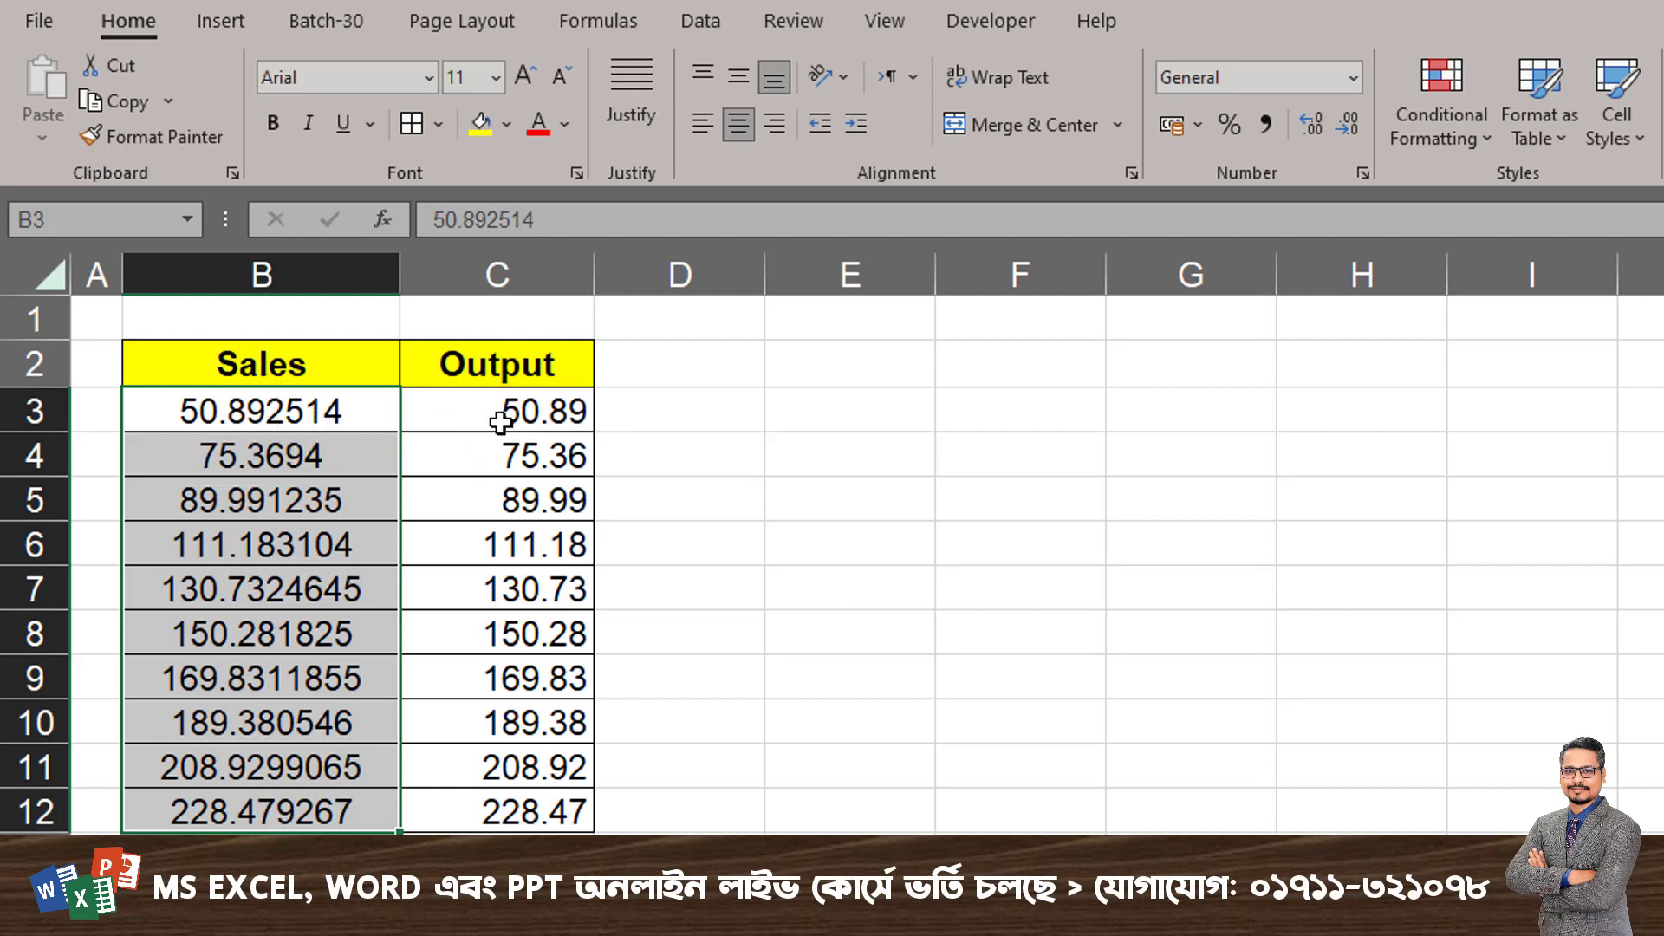
Step: Reduce the displayed decimals of the Sales values in B3:B12 to two places
left_click_drag(359, 422, 338, 797)
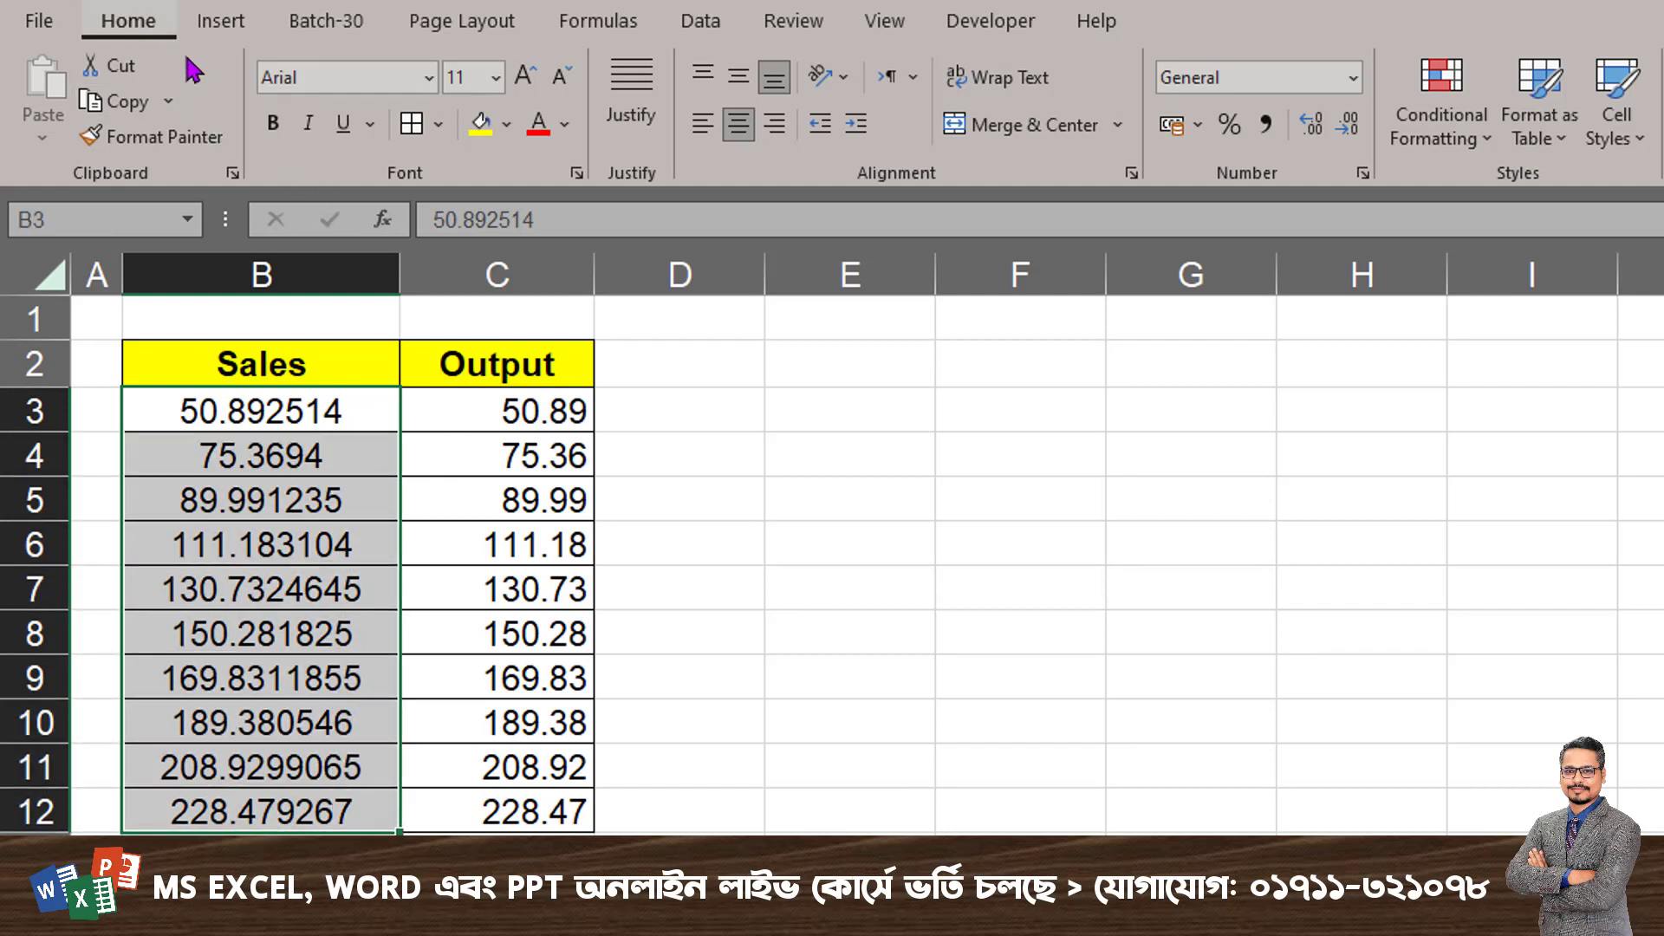
left_click(1341, 127)
left_click(1342, 126)
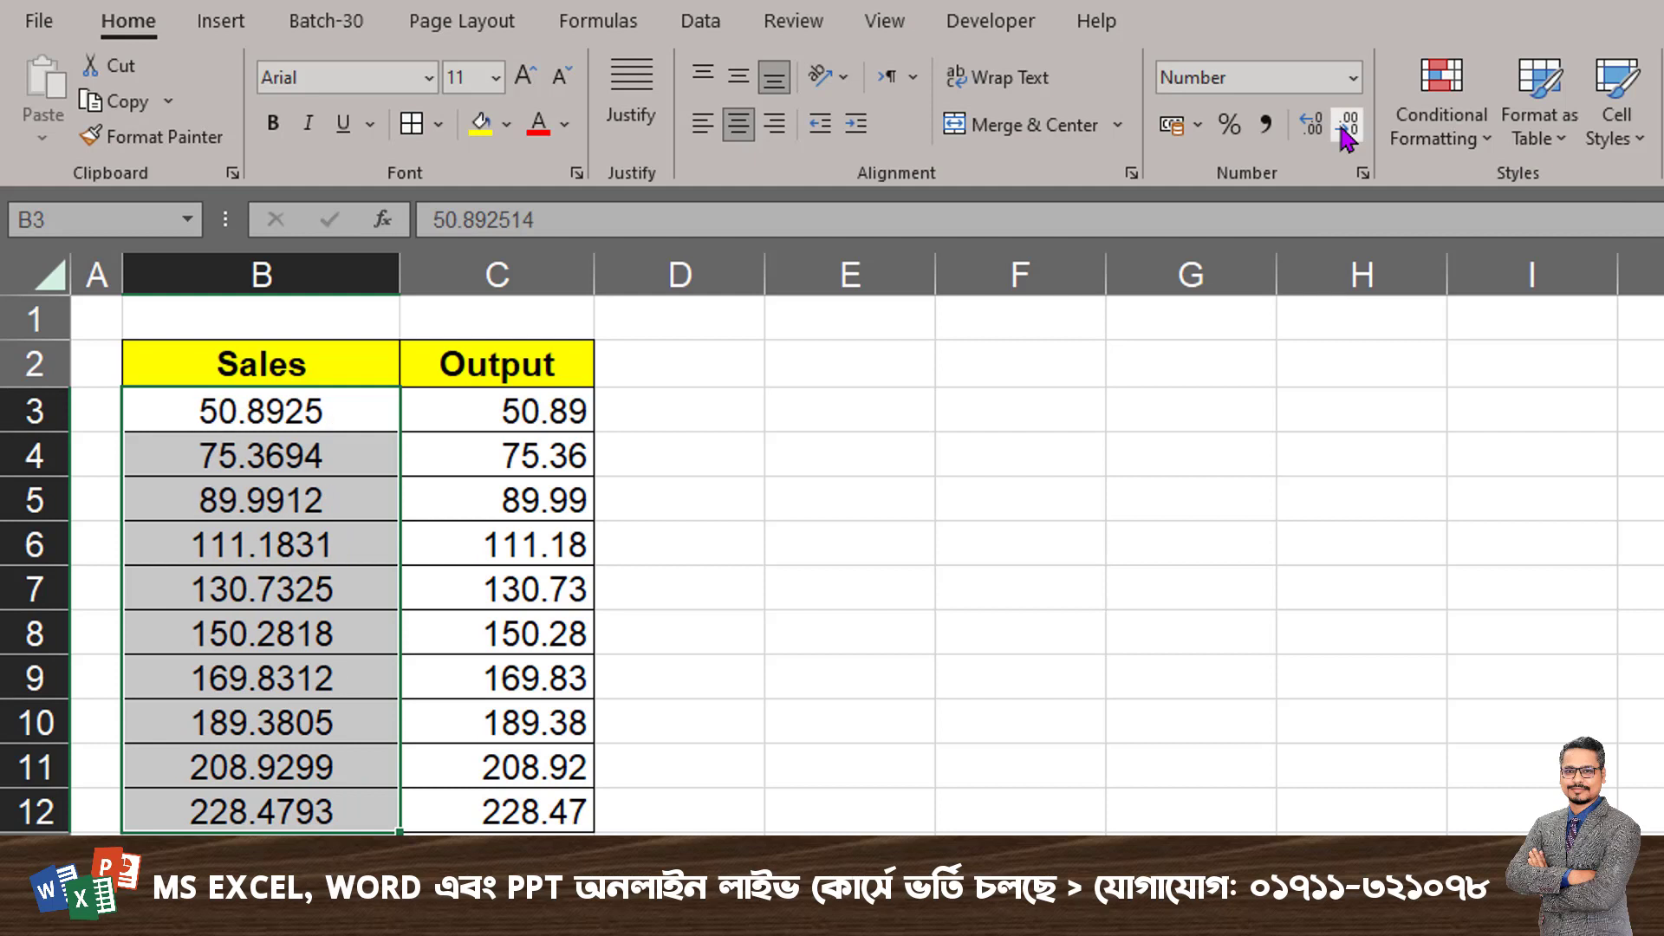
left_click(1342, 126)
left_click(1341, 126)
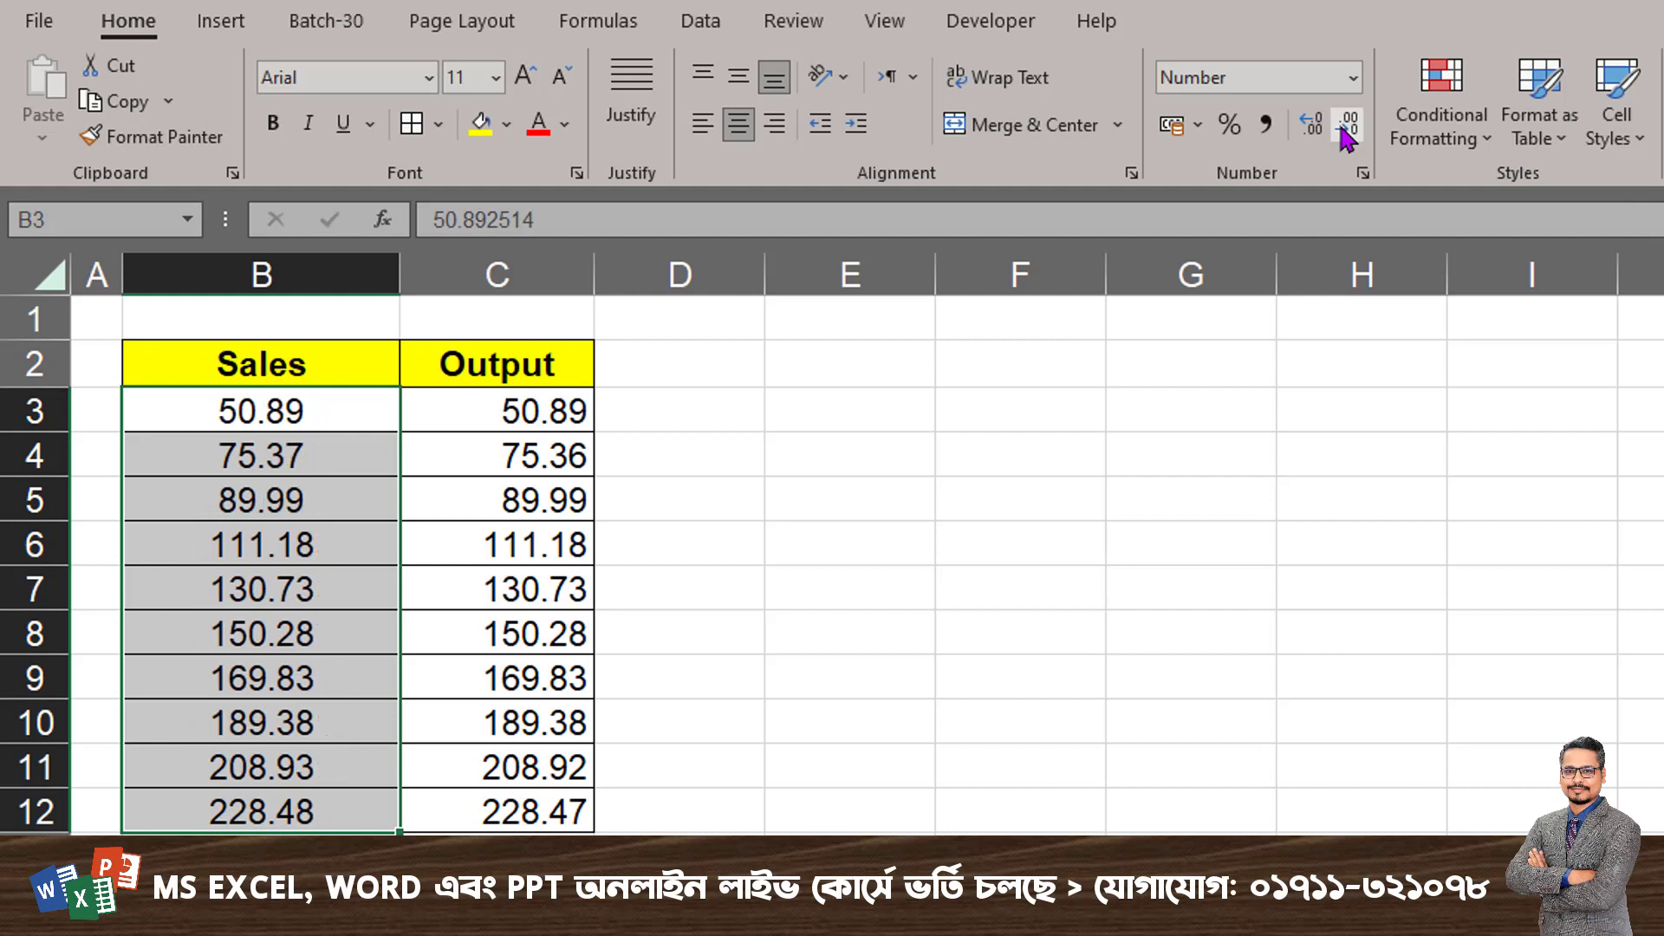
left_click(1019, 587)
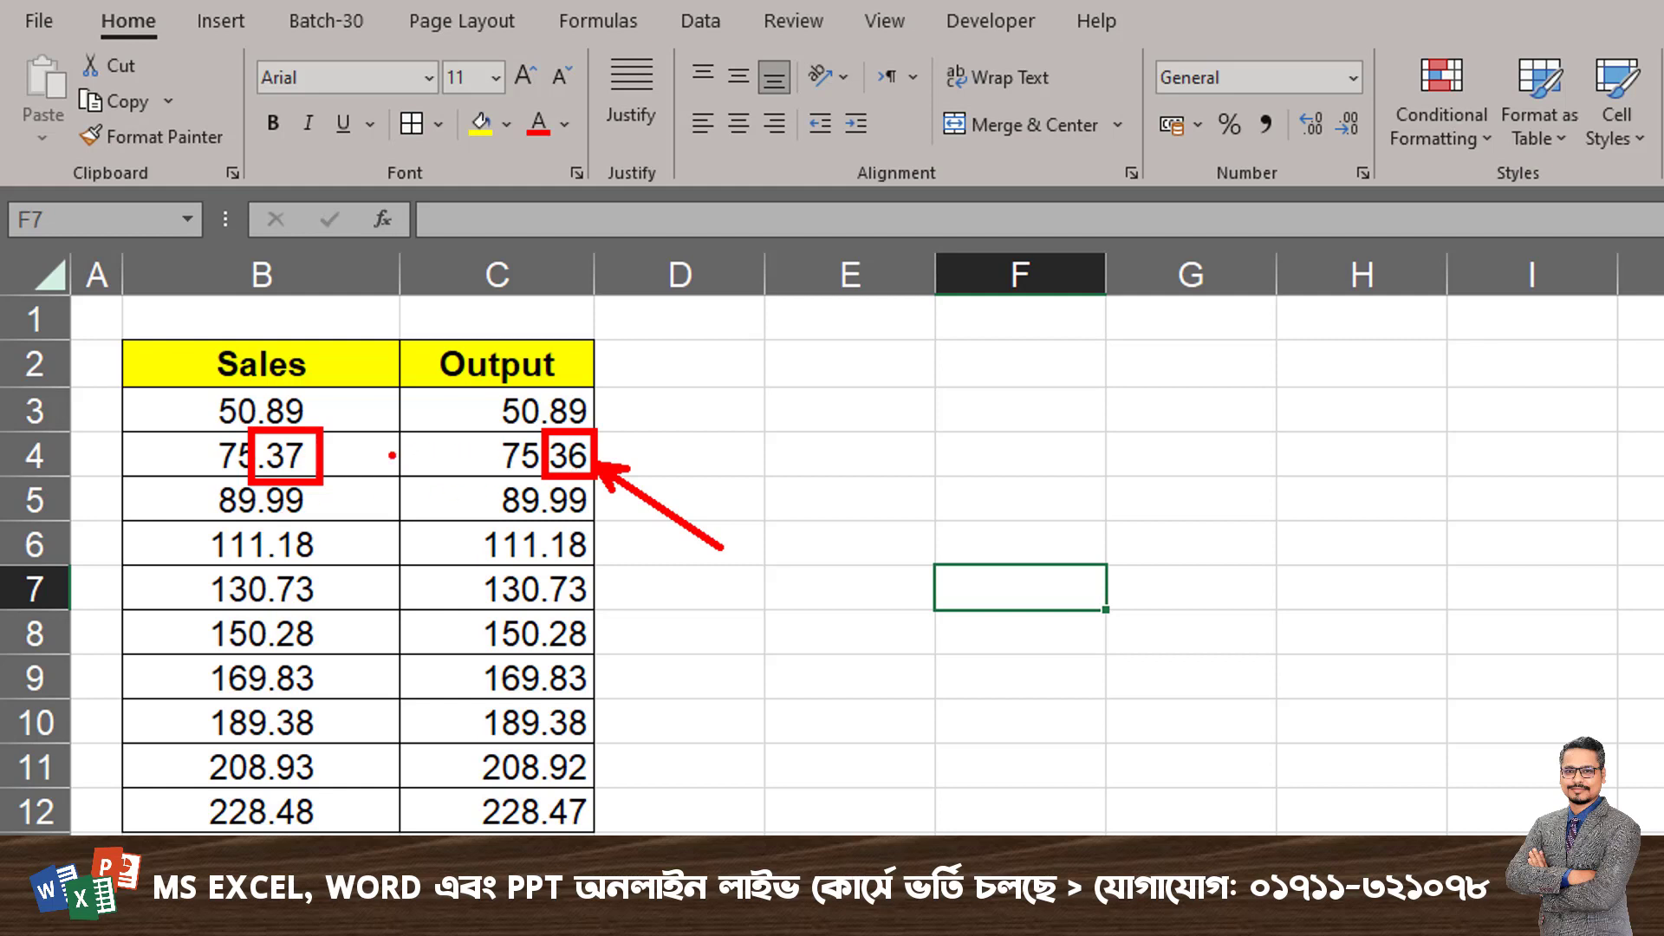
Step: Compare the Sales and Output values in rows 3 and 4 by marking them with red boxes and arrows, and clear the marks
mouse_move(208, 390)
left_mouse_down()
mouse_move(286, 381)
mouse_move(317, 434)
left_mouse_up()
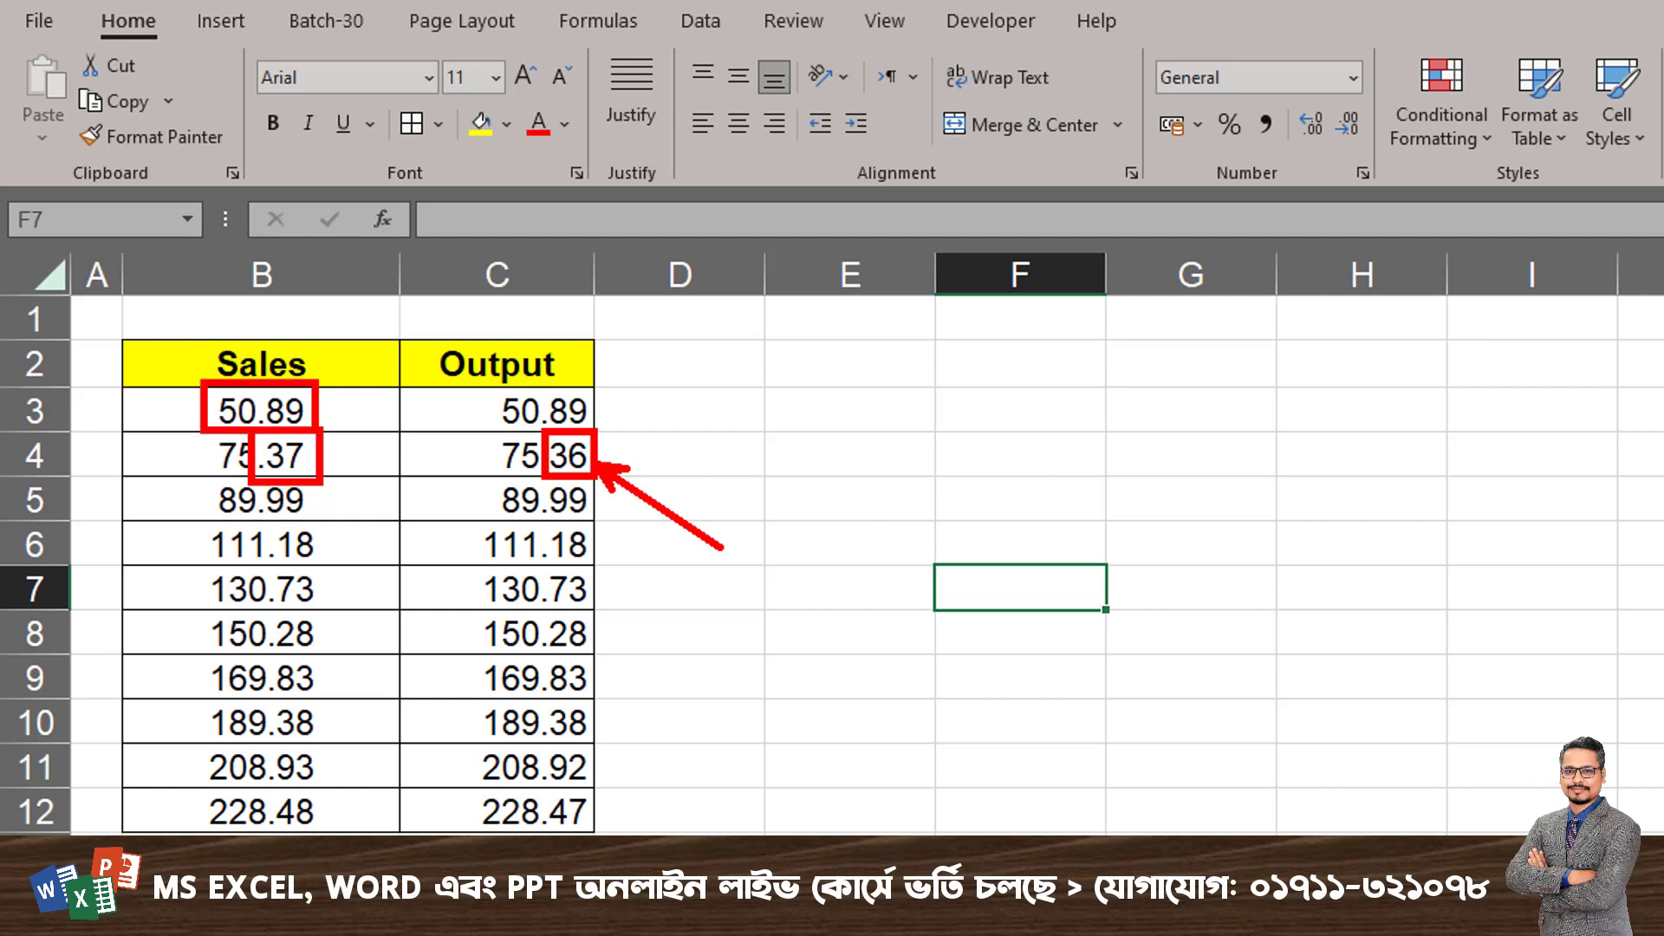
left_click_drag(313, 378, 392, 335)
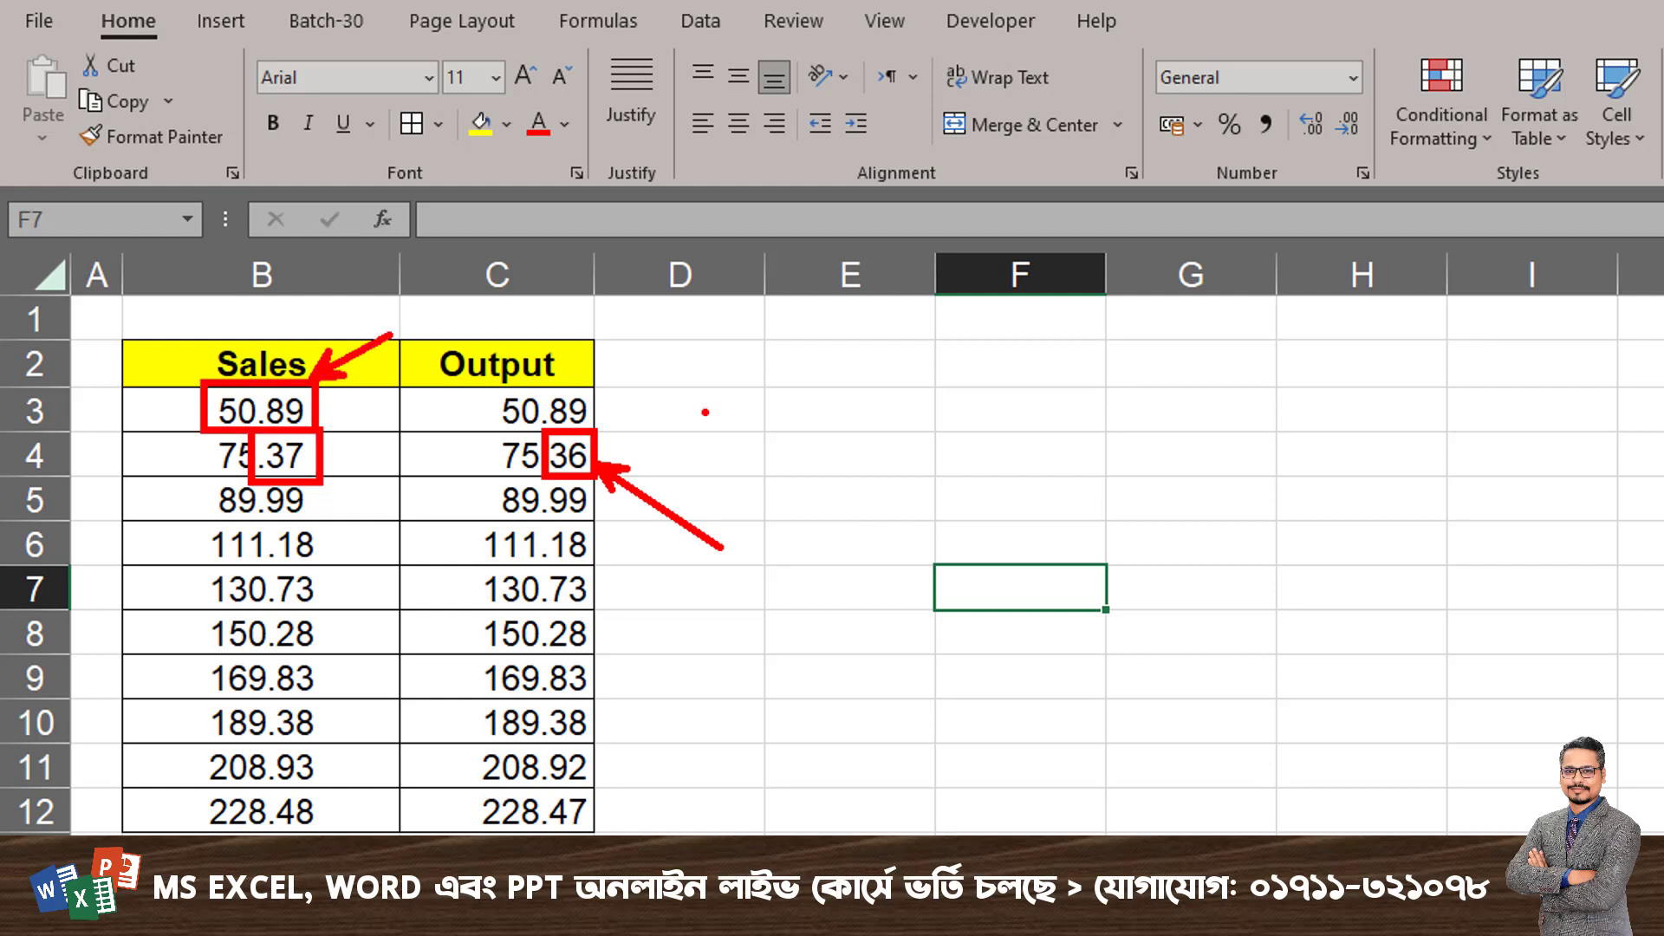
left_click_drag(591, 400, 749, 338)
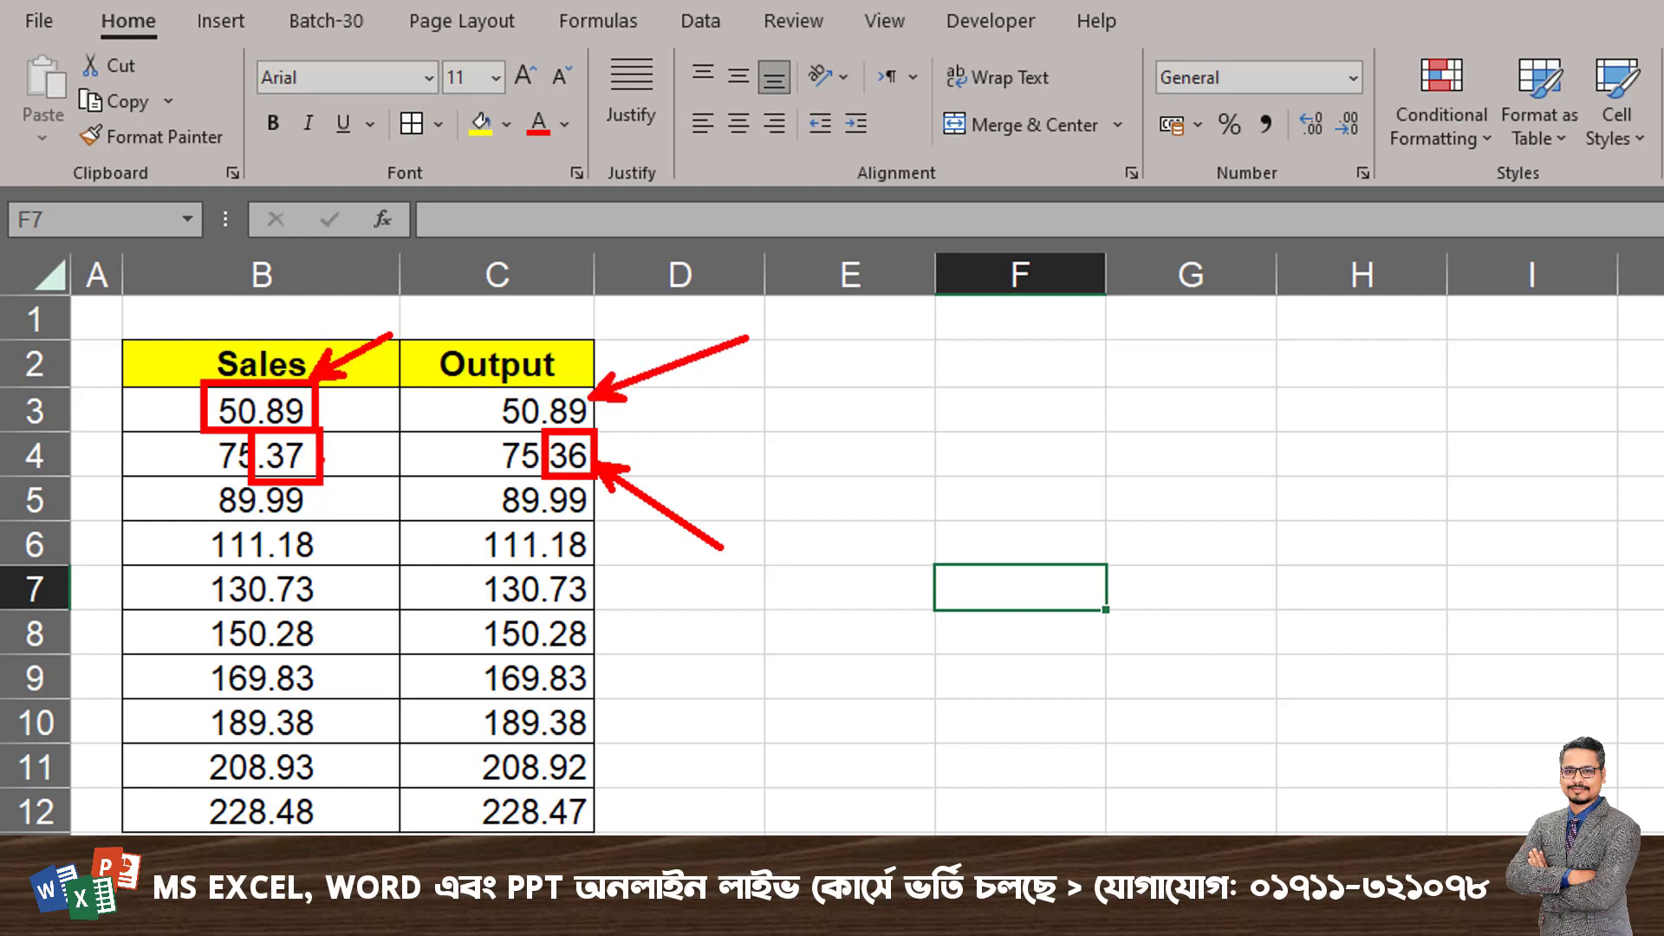
left_click_drag(315, 460, 374, 494)
left_click_drag(592, 438, 799, 379)
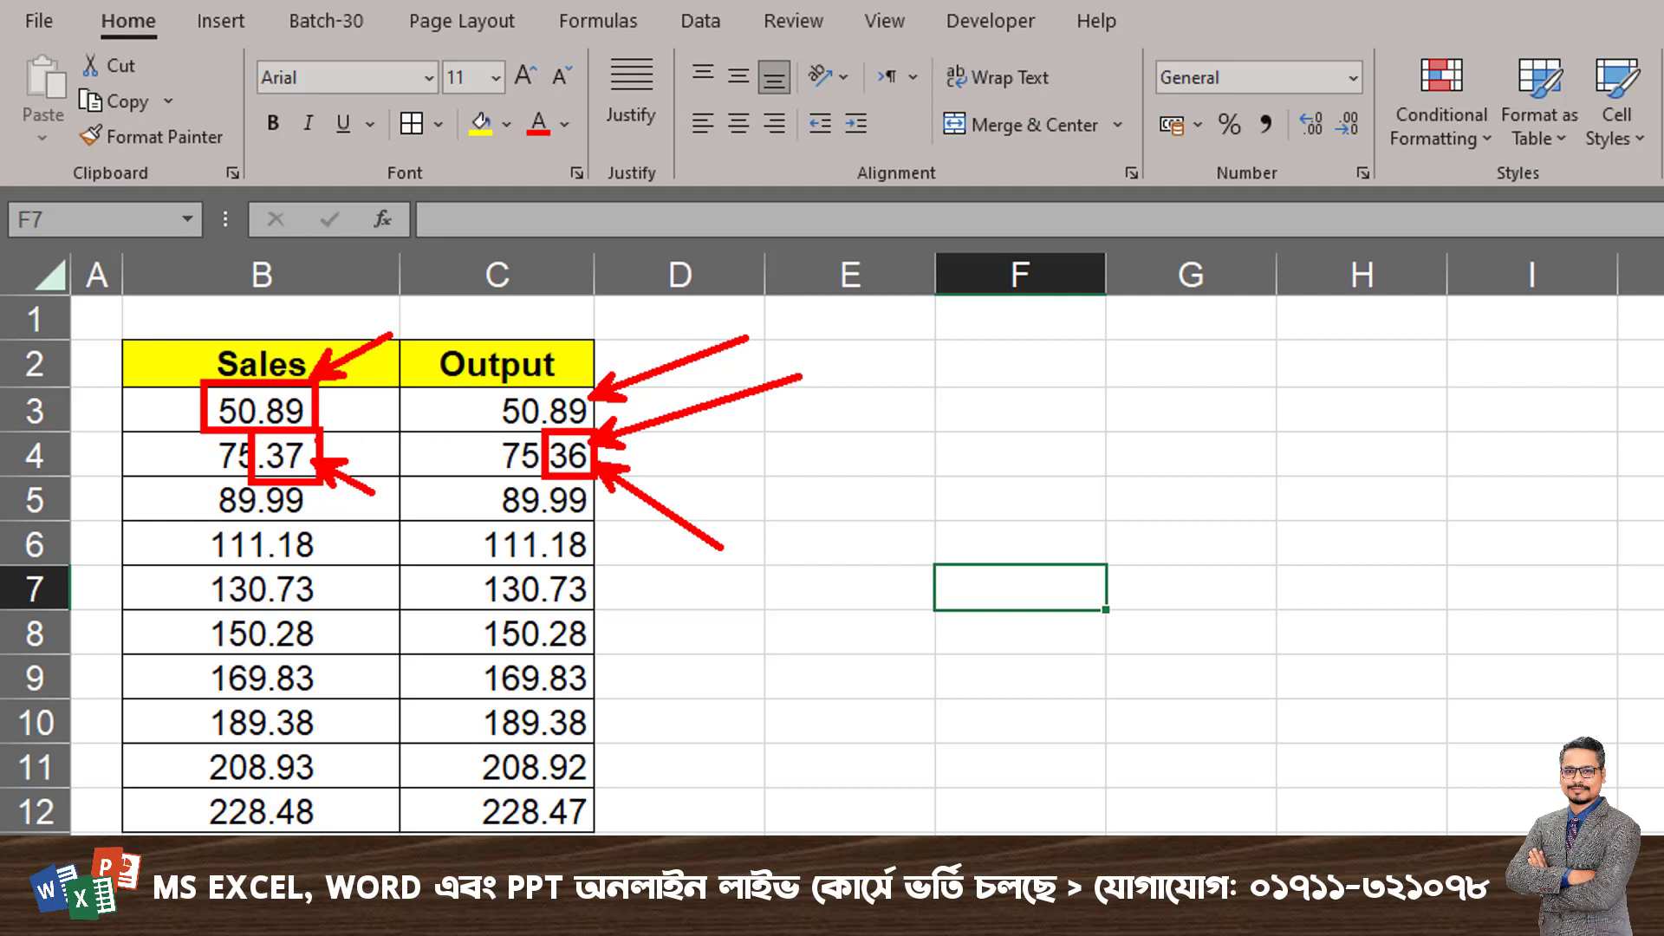
left_click_drag(319, 451, 387, 422)
left_click_drag(598, 451, 1157, 451)
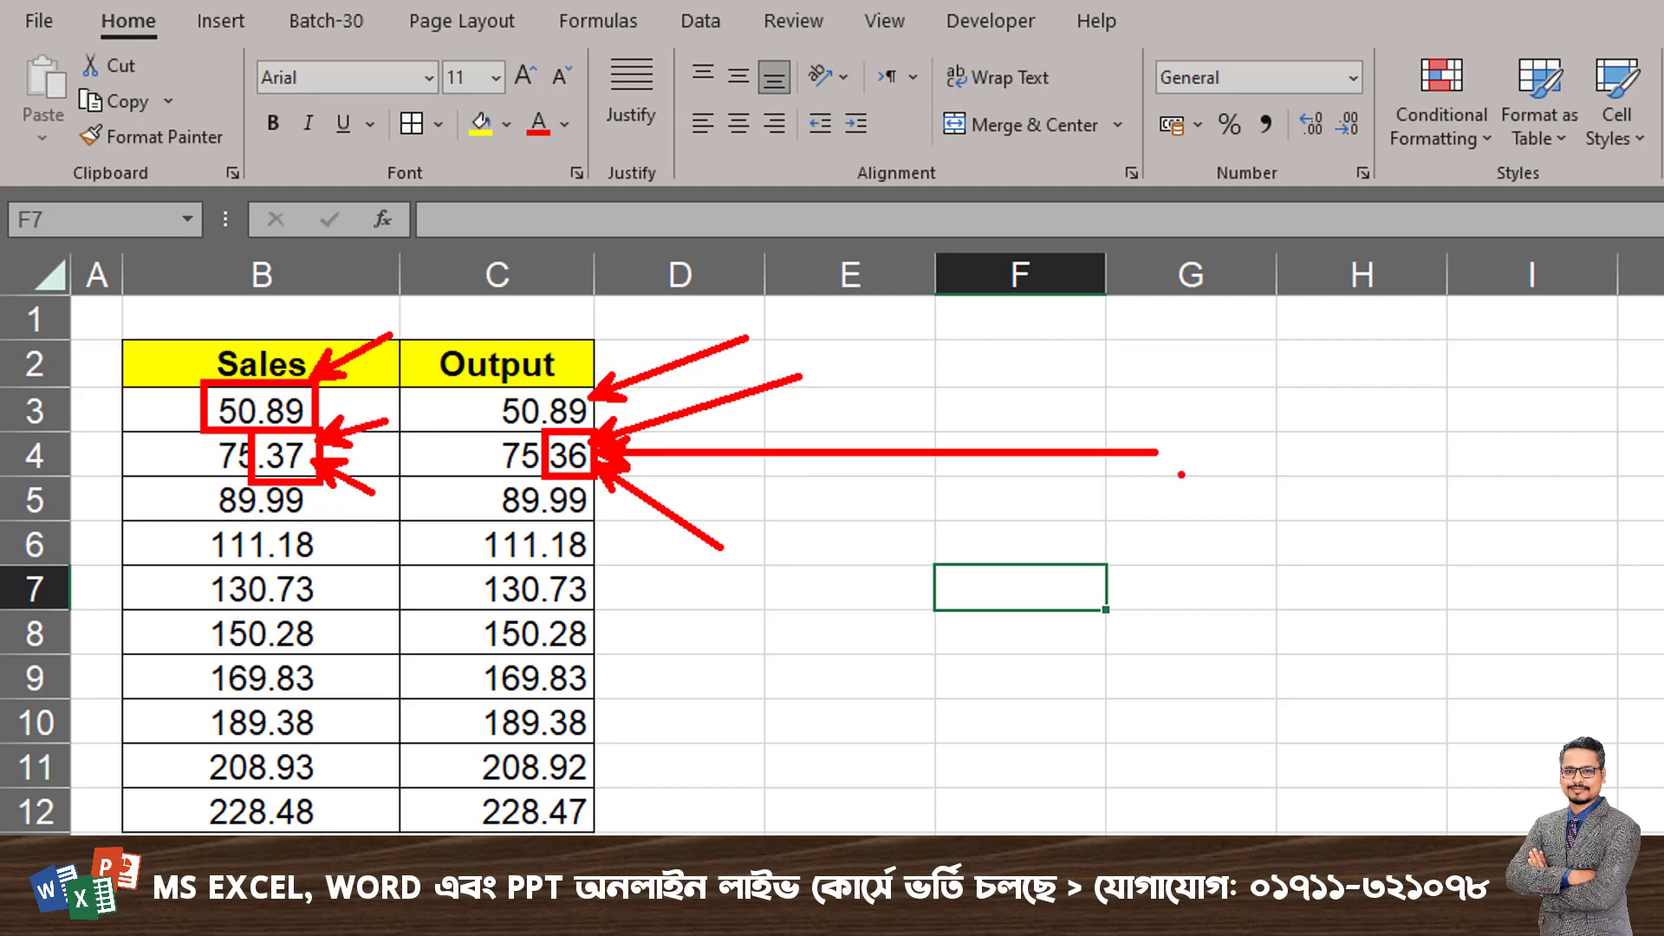
key("Escape")
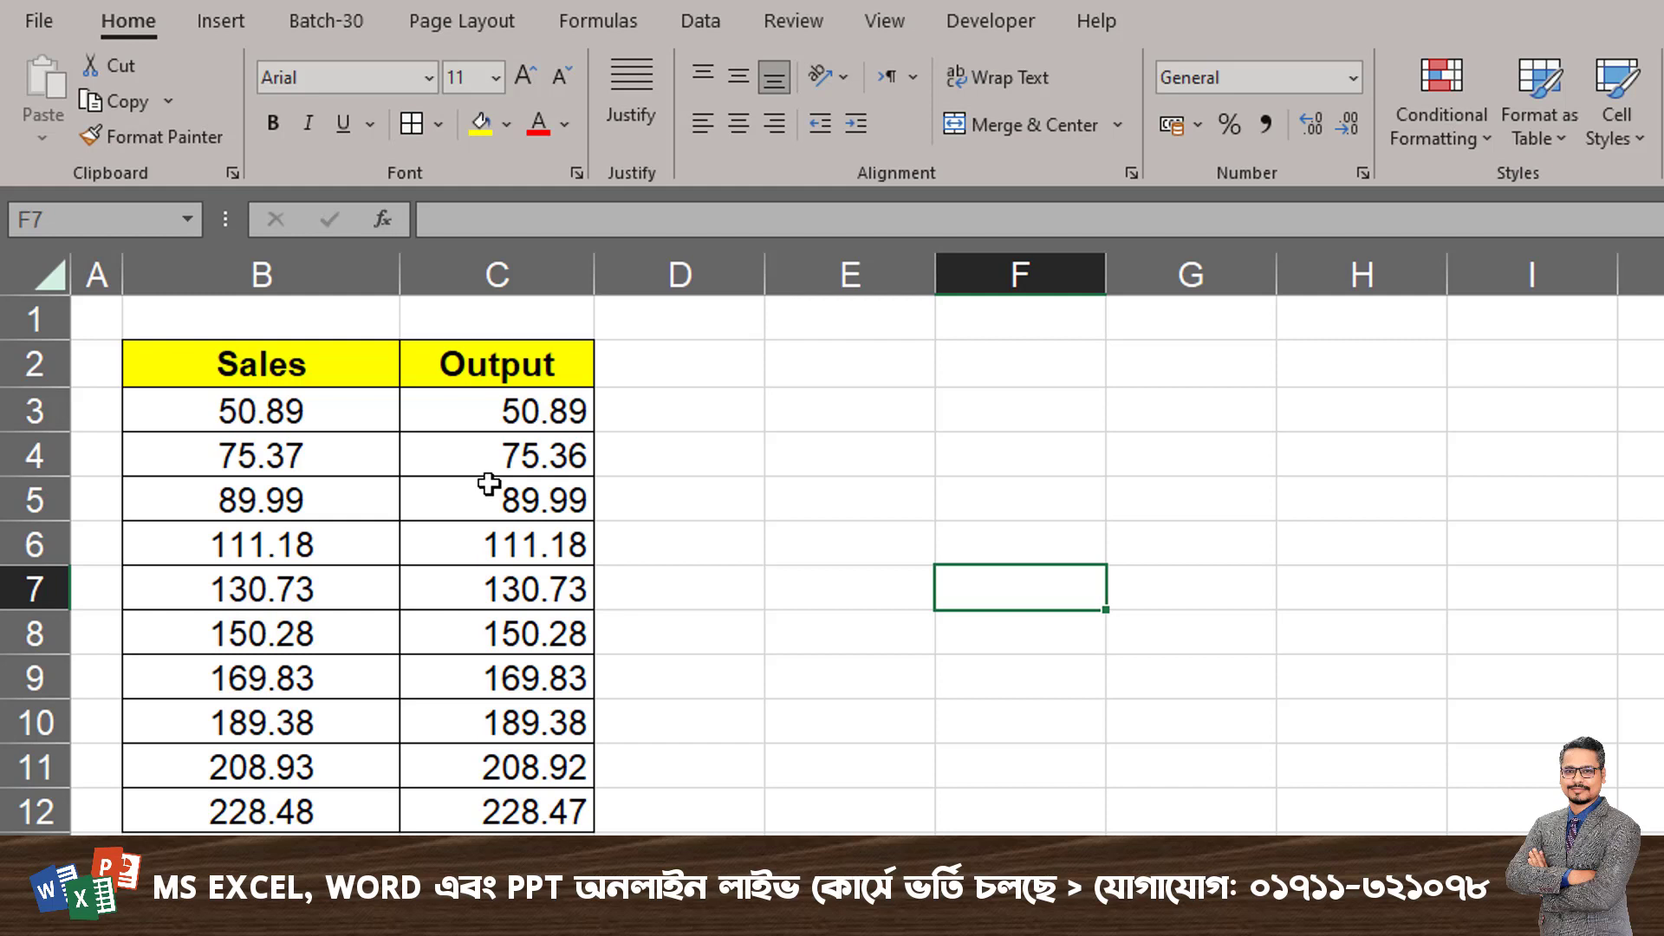
Step: Clear the Output values in C3:C12 and increase the displayed decimals of the Sales values in B3:B12 to six places
left_click_drag(539, 417, 546, 811)
key("Delete")
left_click_drag(338, 411, 341, 811)
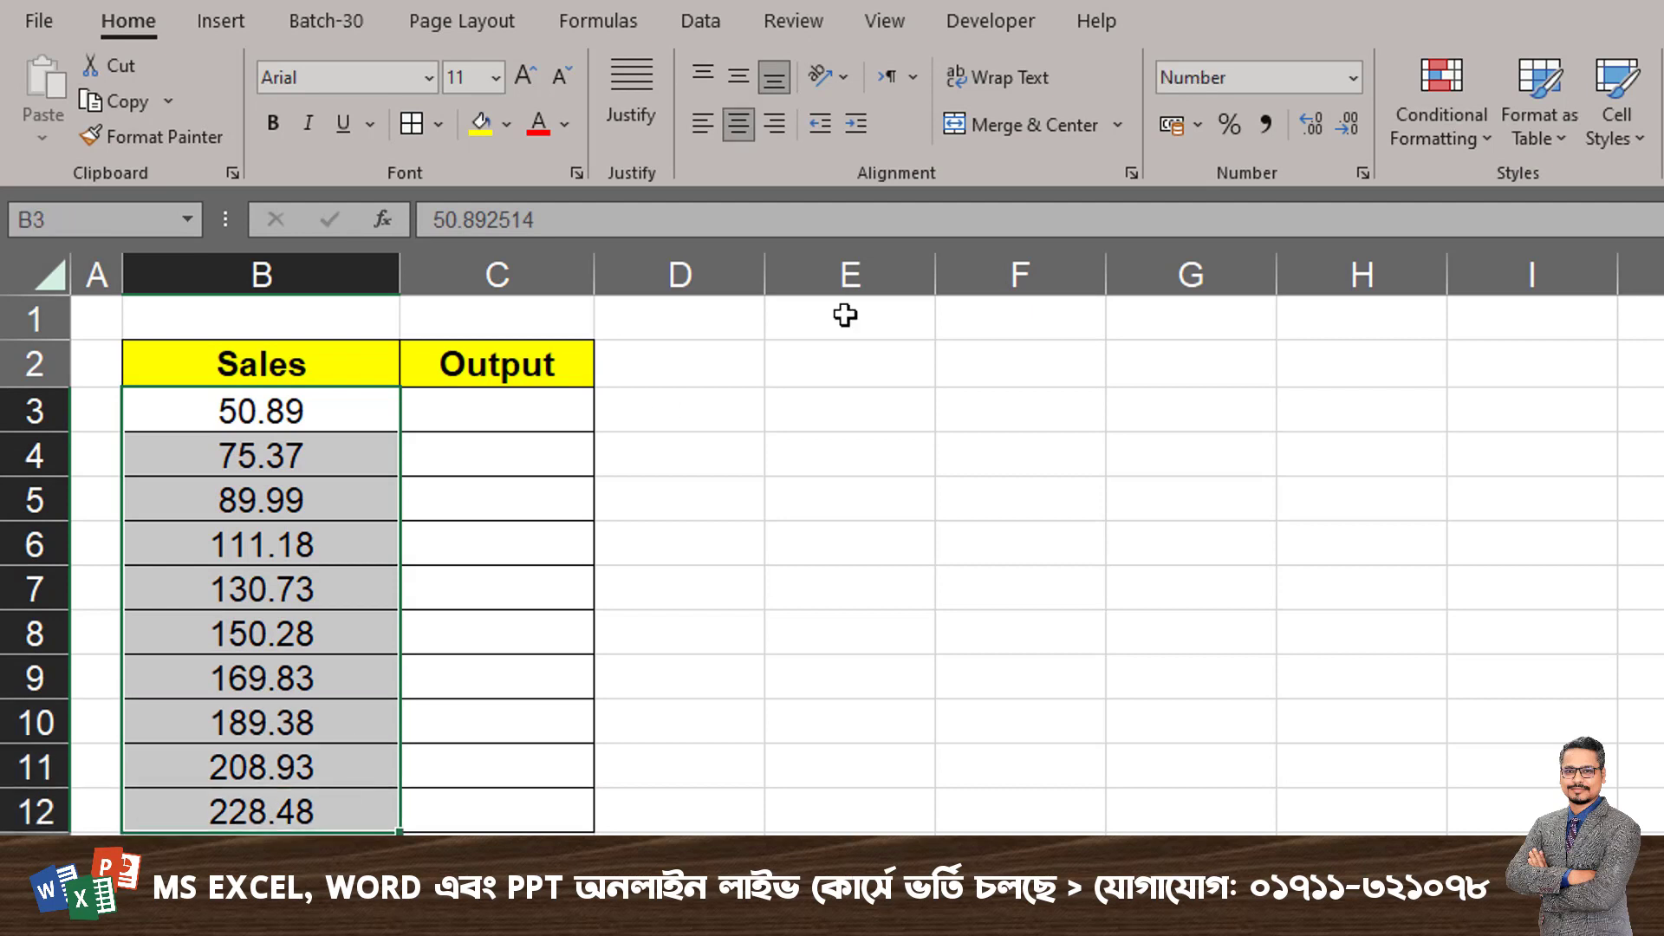
left_click(1314, 118)
left_click(1314, 118)
left_click(1313, 117)
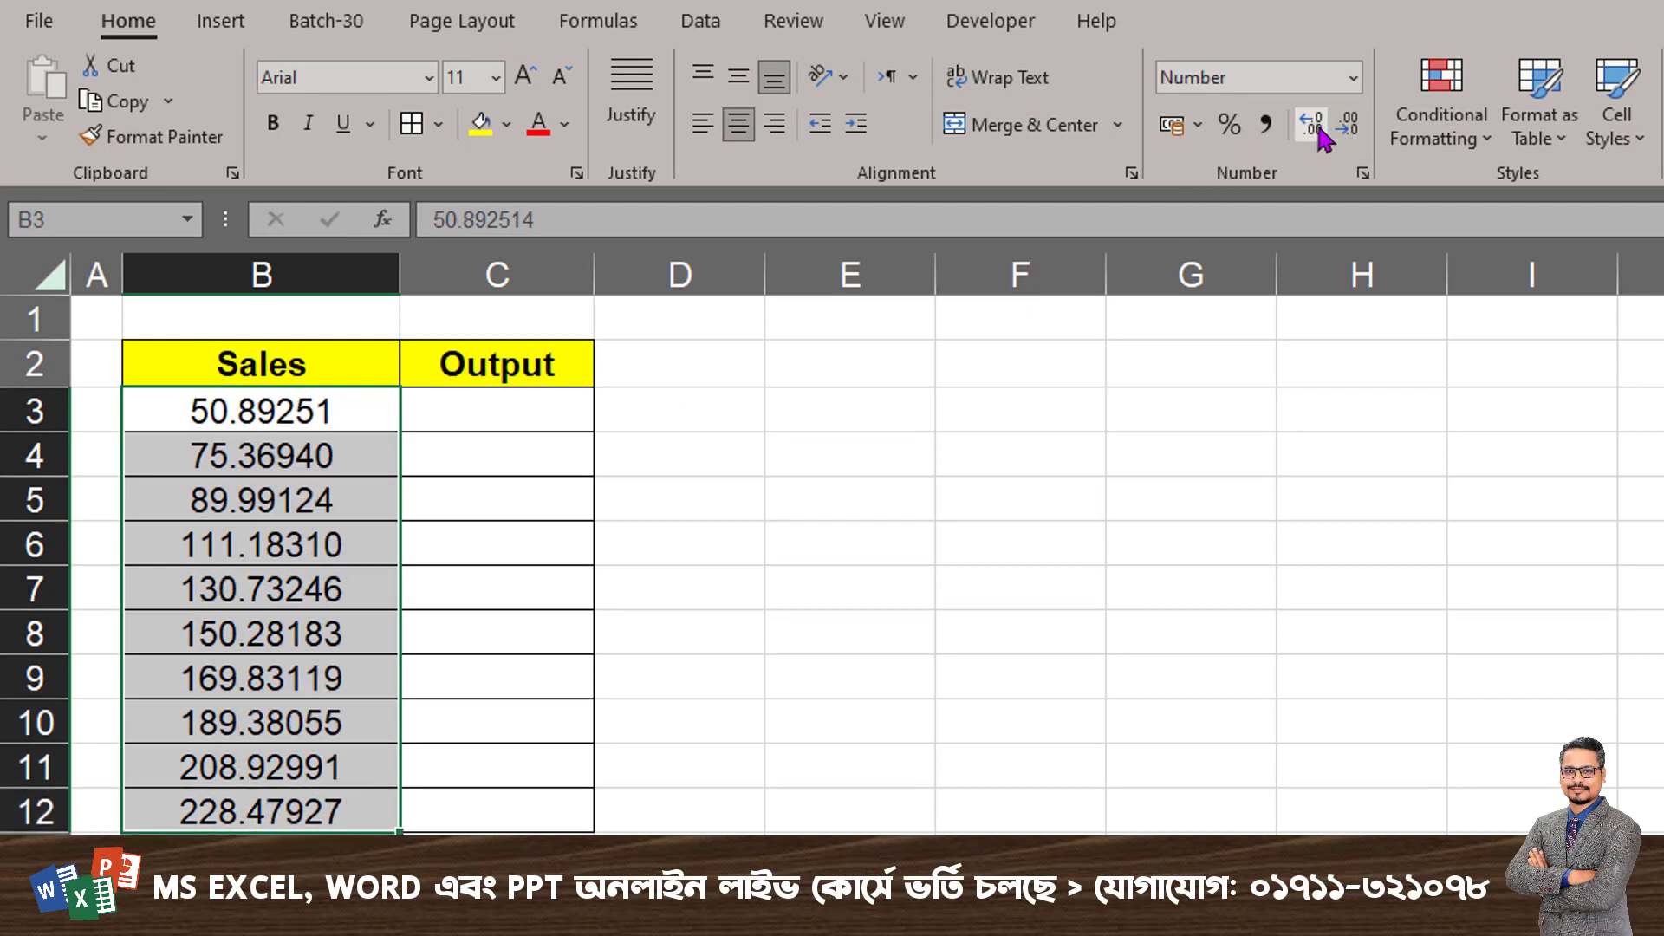
left_click(1317, 125)
Step: Enter the formula =TRUNC(B3,2) in C3 to cut the first Sales value to two decimals without rounding
left_click(522, 414)
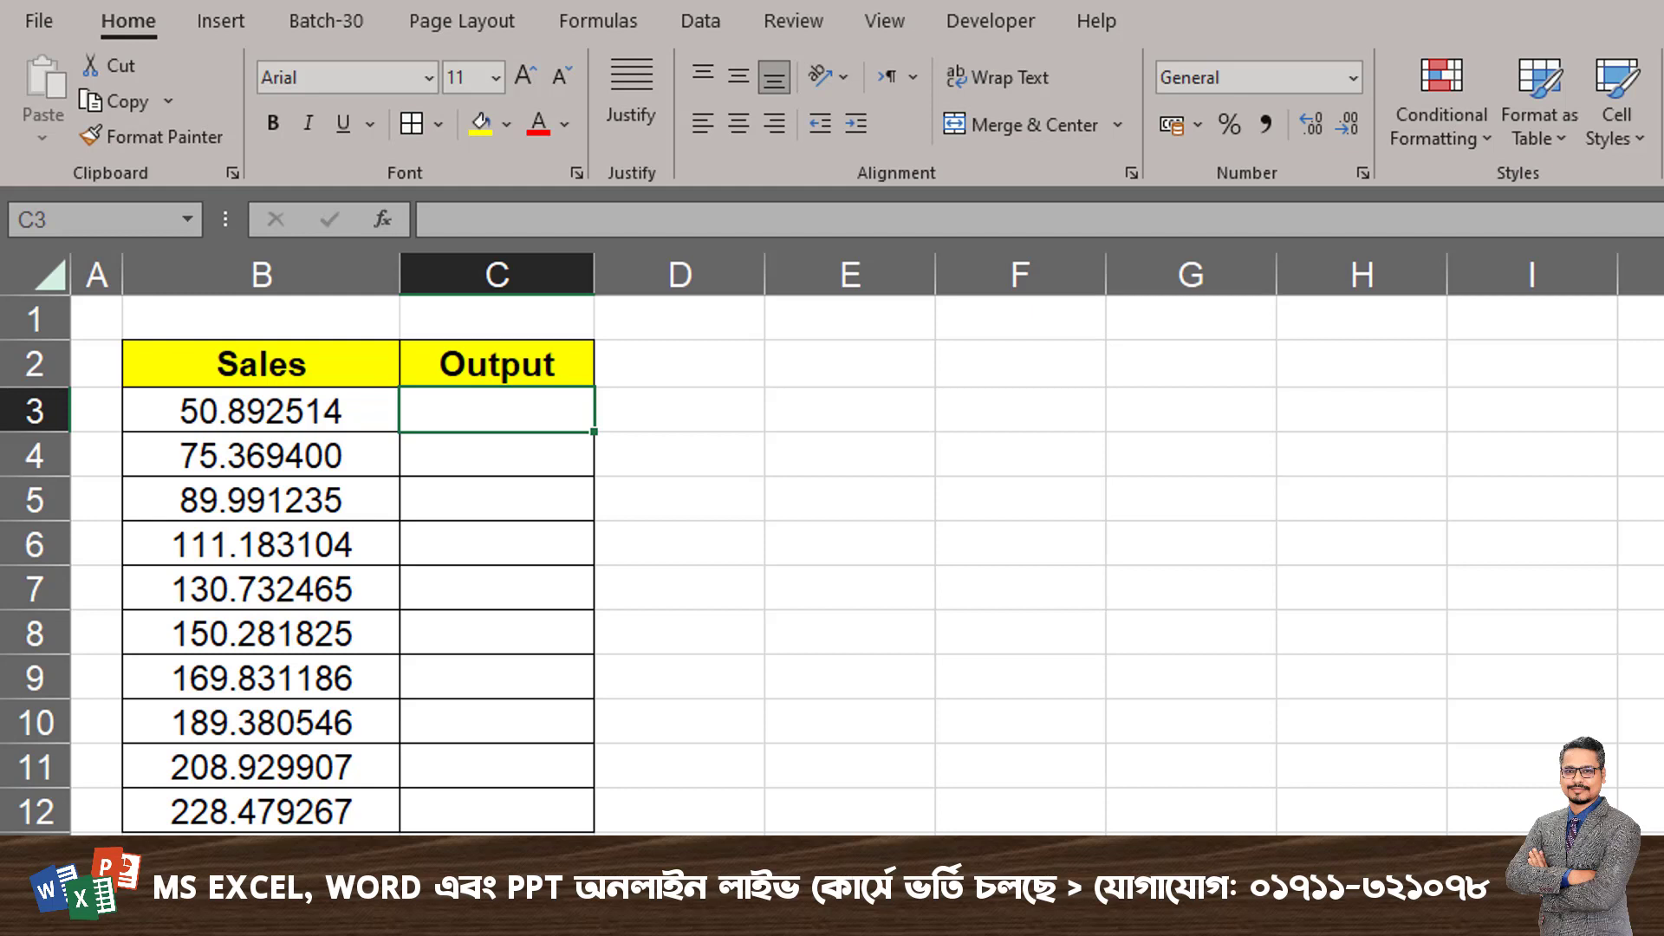
type("=t")
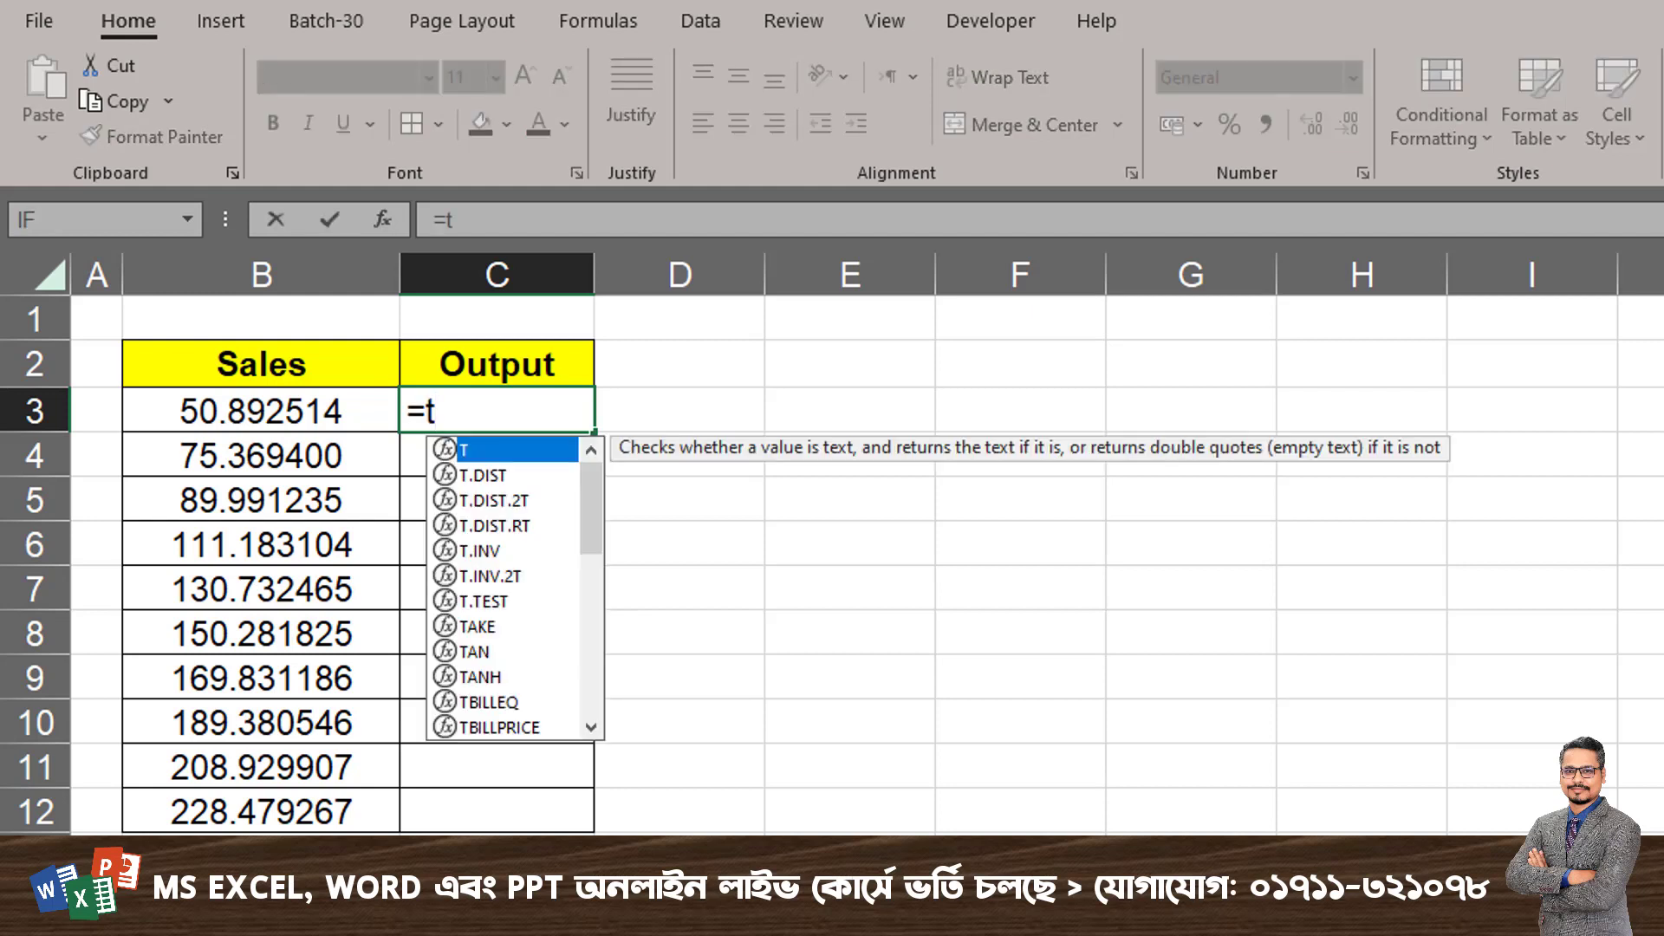
type("run")
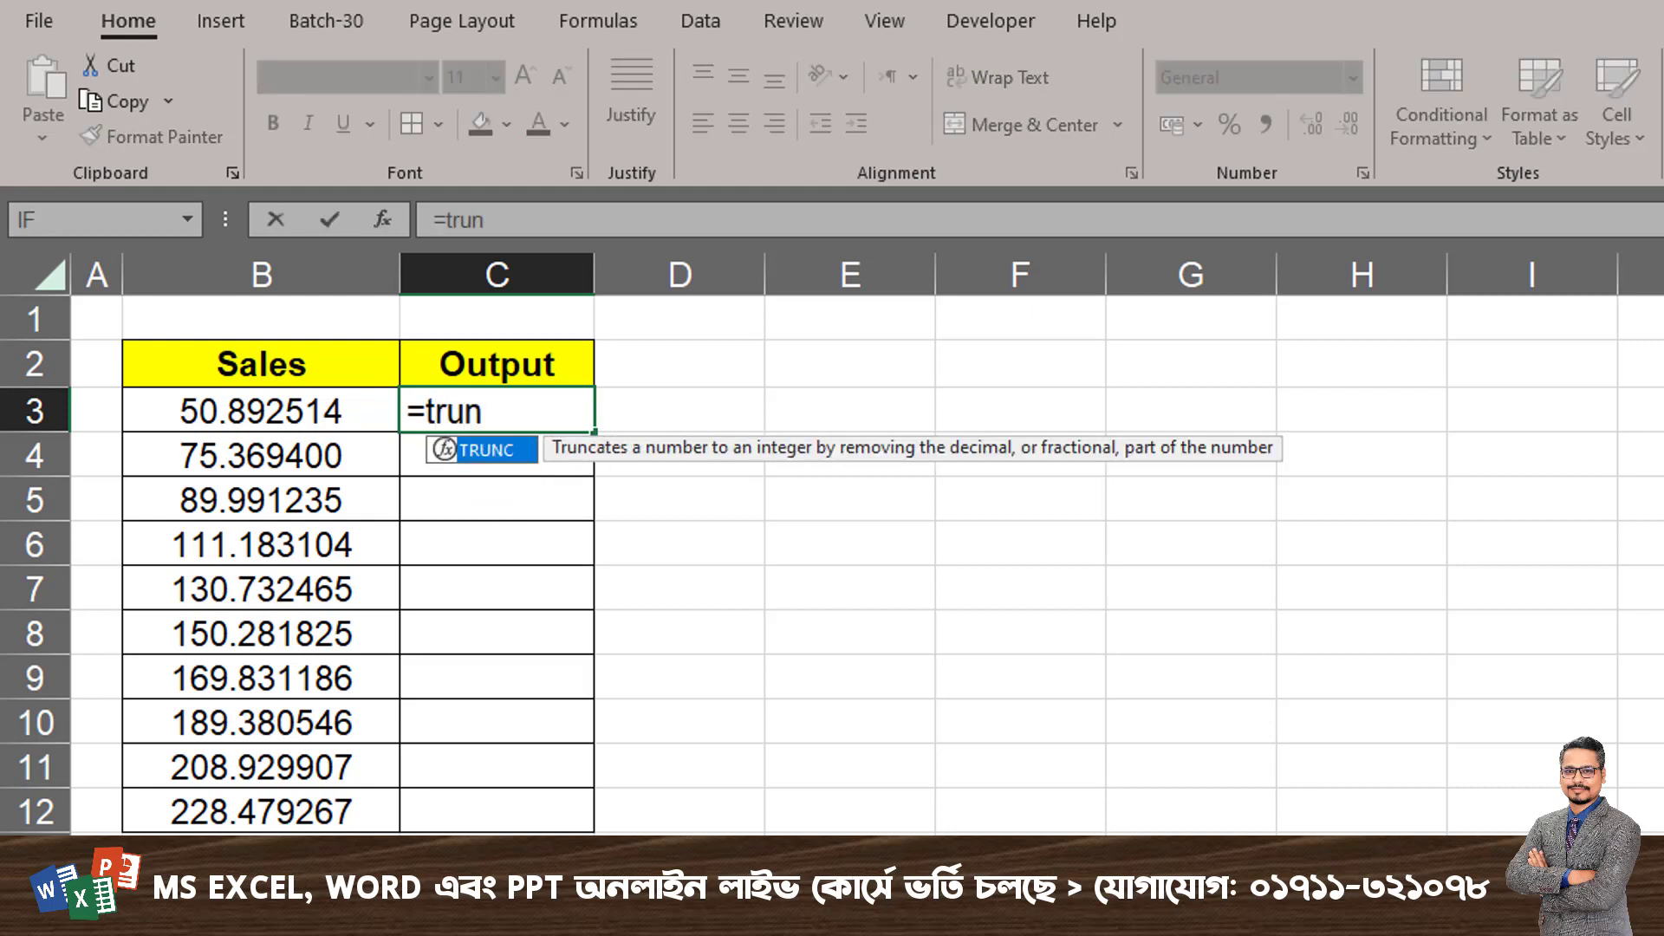
type("c")
double_click(520, 451)
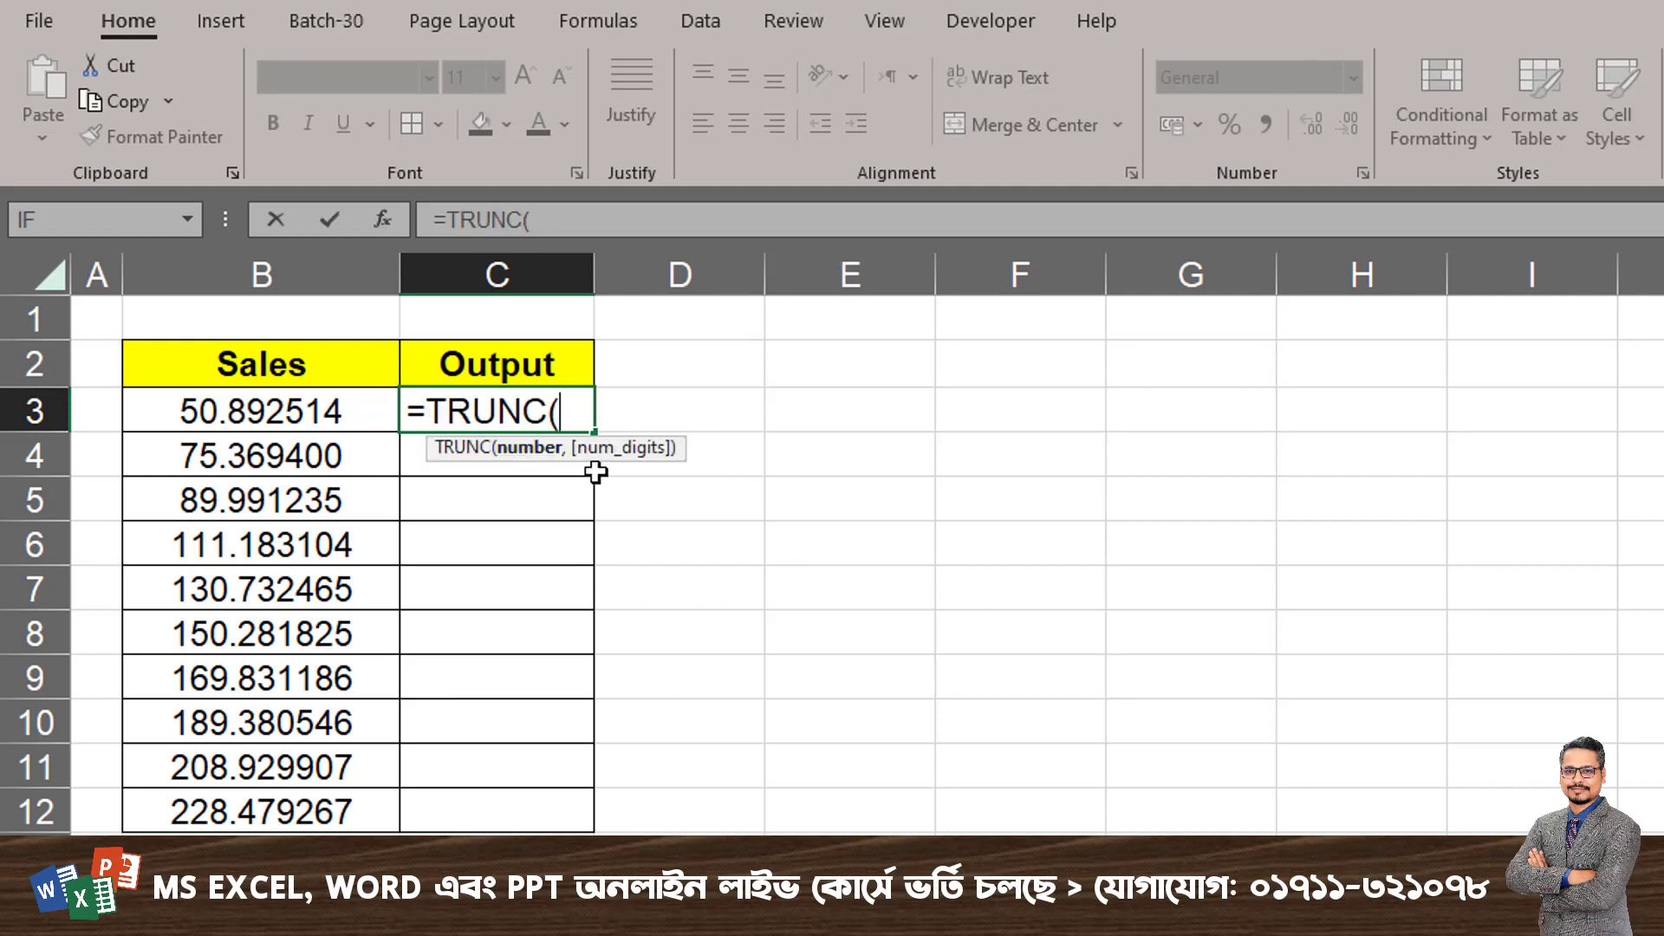
left_click(211, 425)
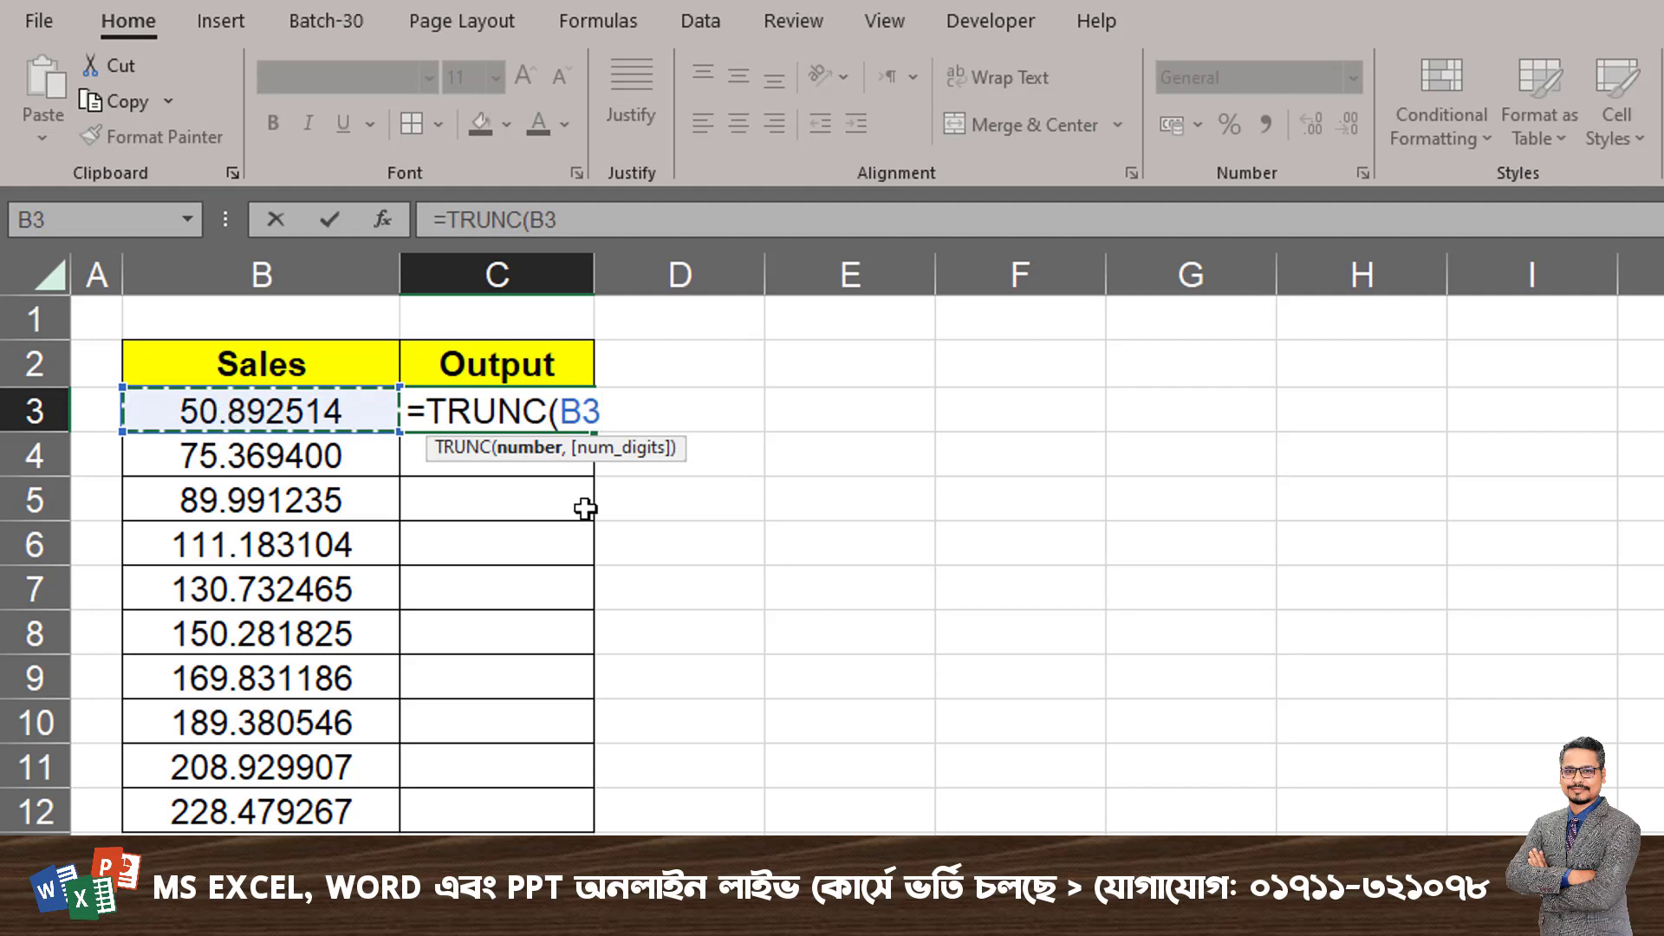
type(",")
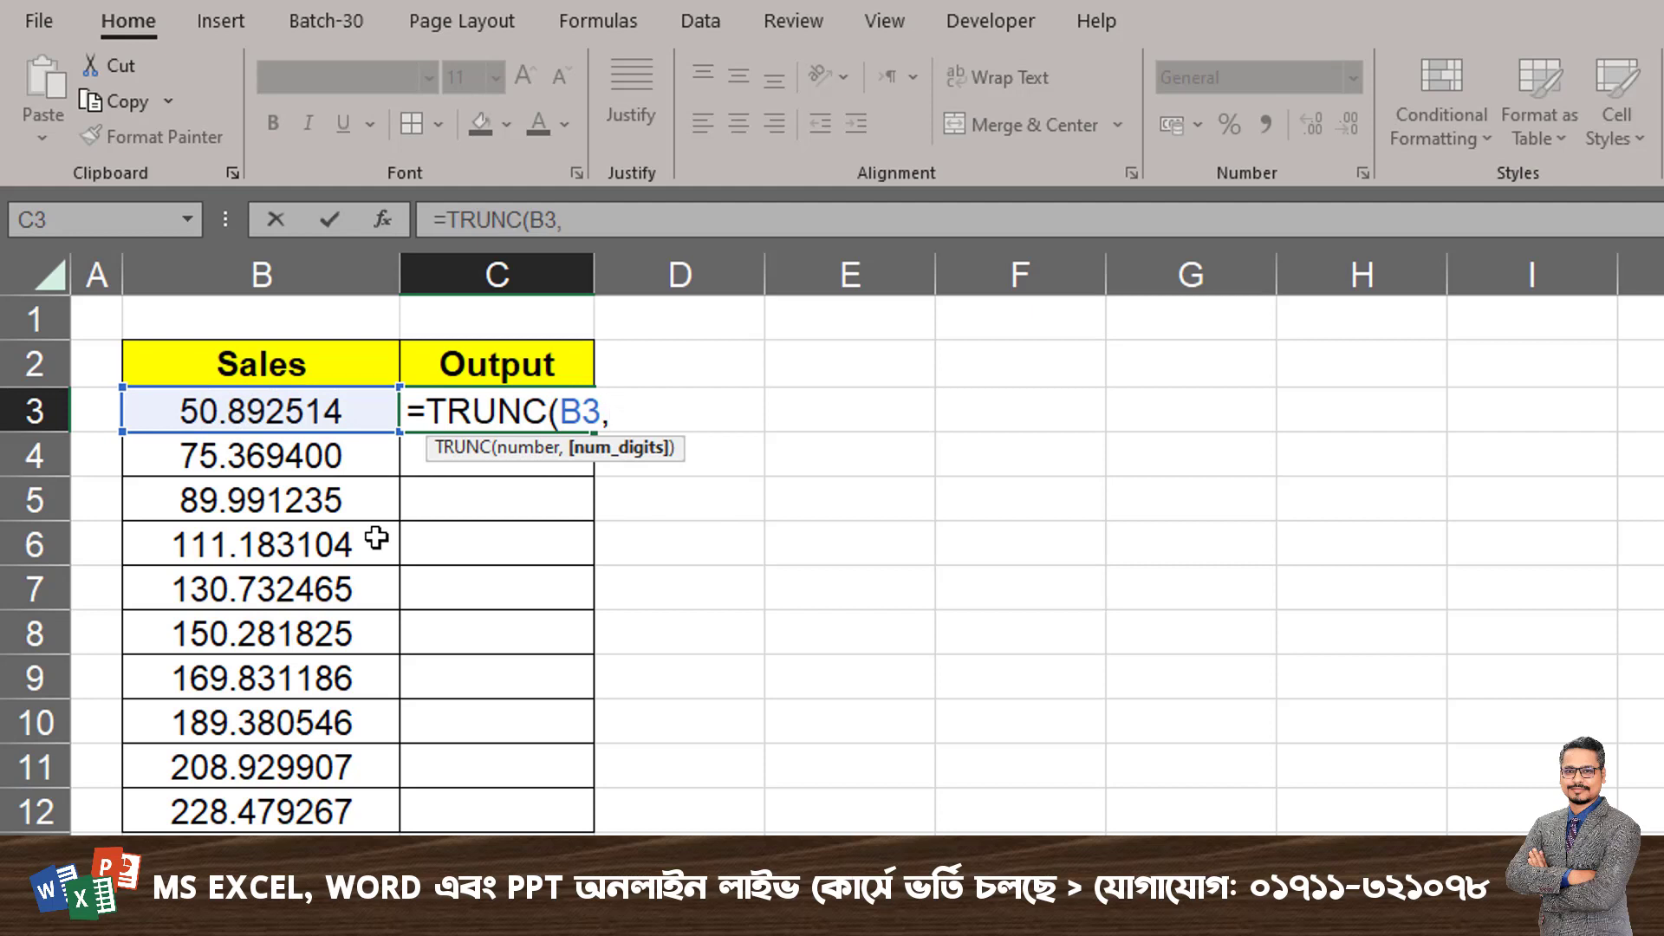
type("2)")
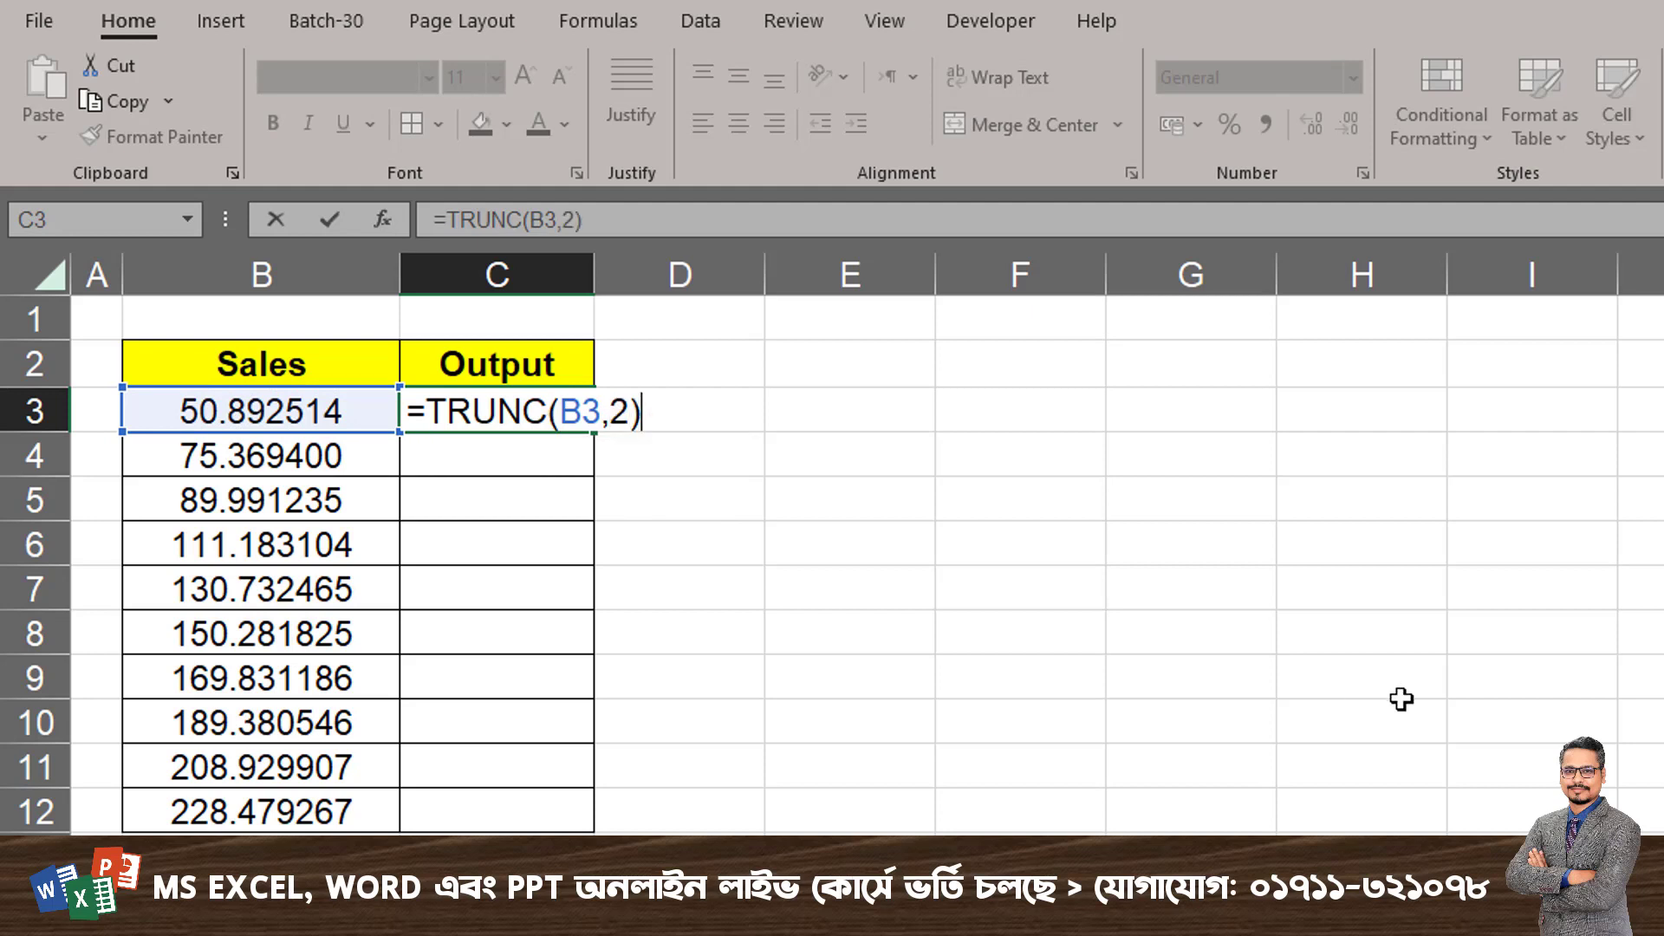
key("Return")
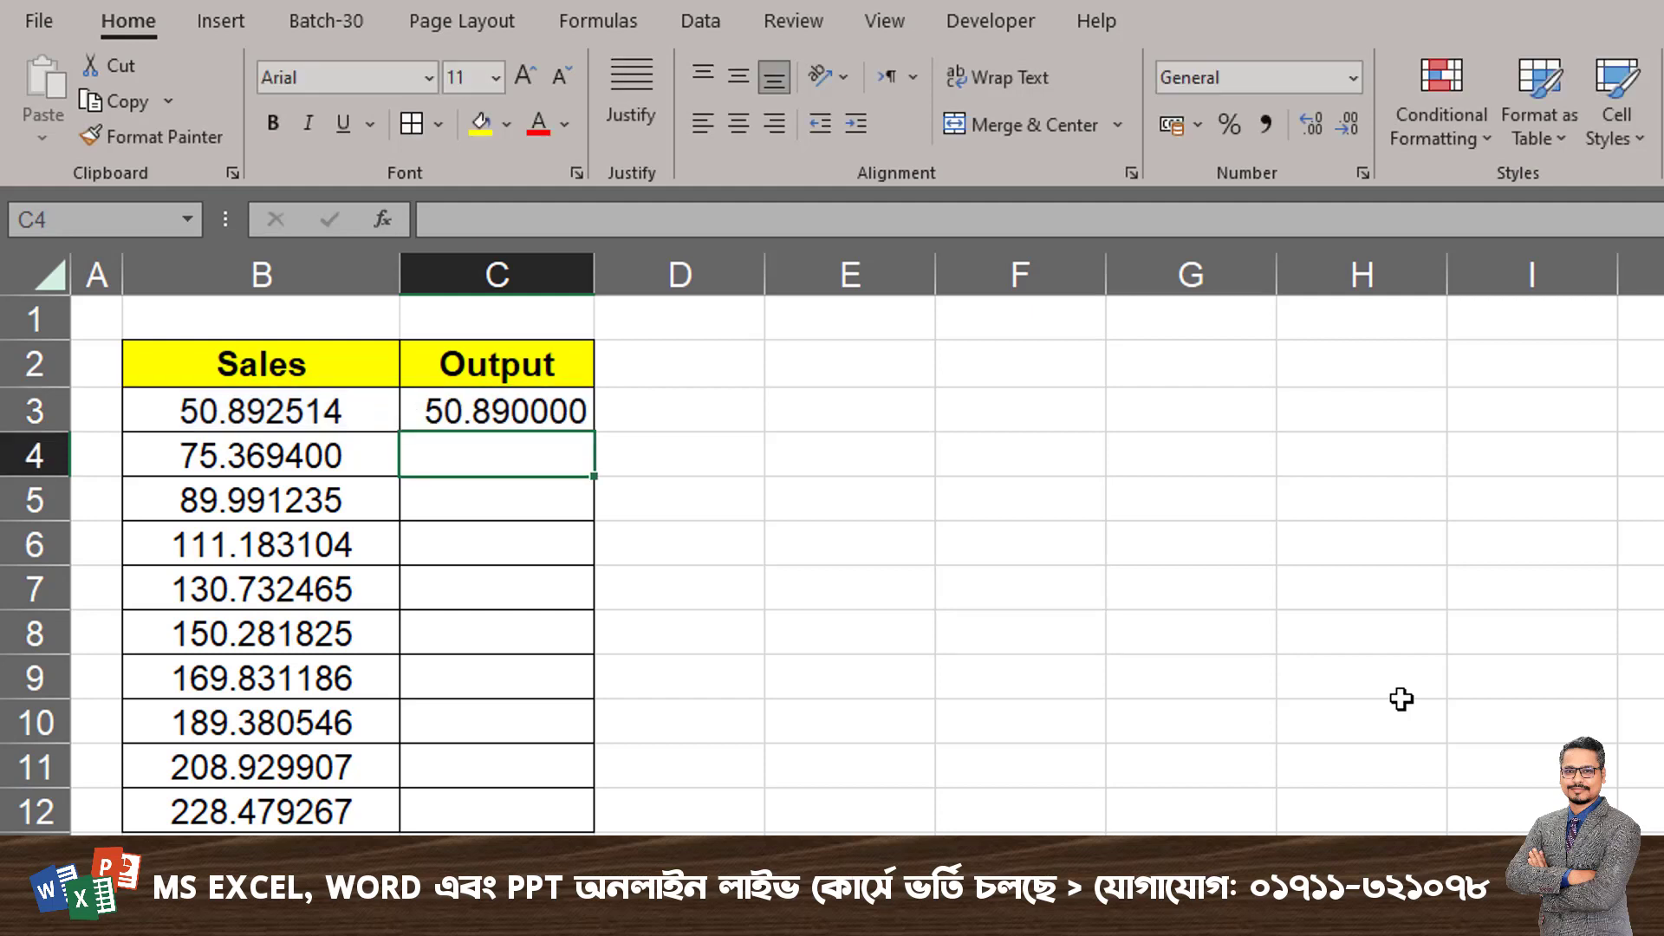
Step: Fill the TRUNC formula from C3 down to C12 and display the Output values with two decimal places
left_click(575, 416)
left_click_drag(592, 431, 595, 828)
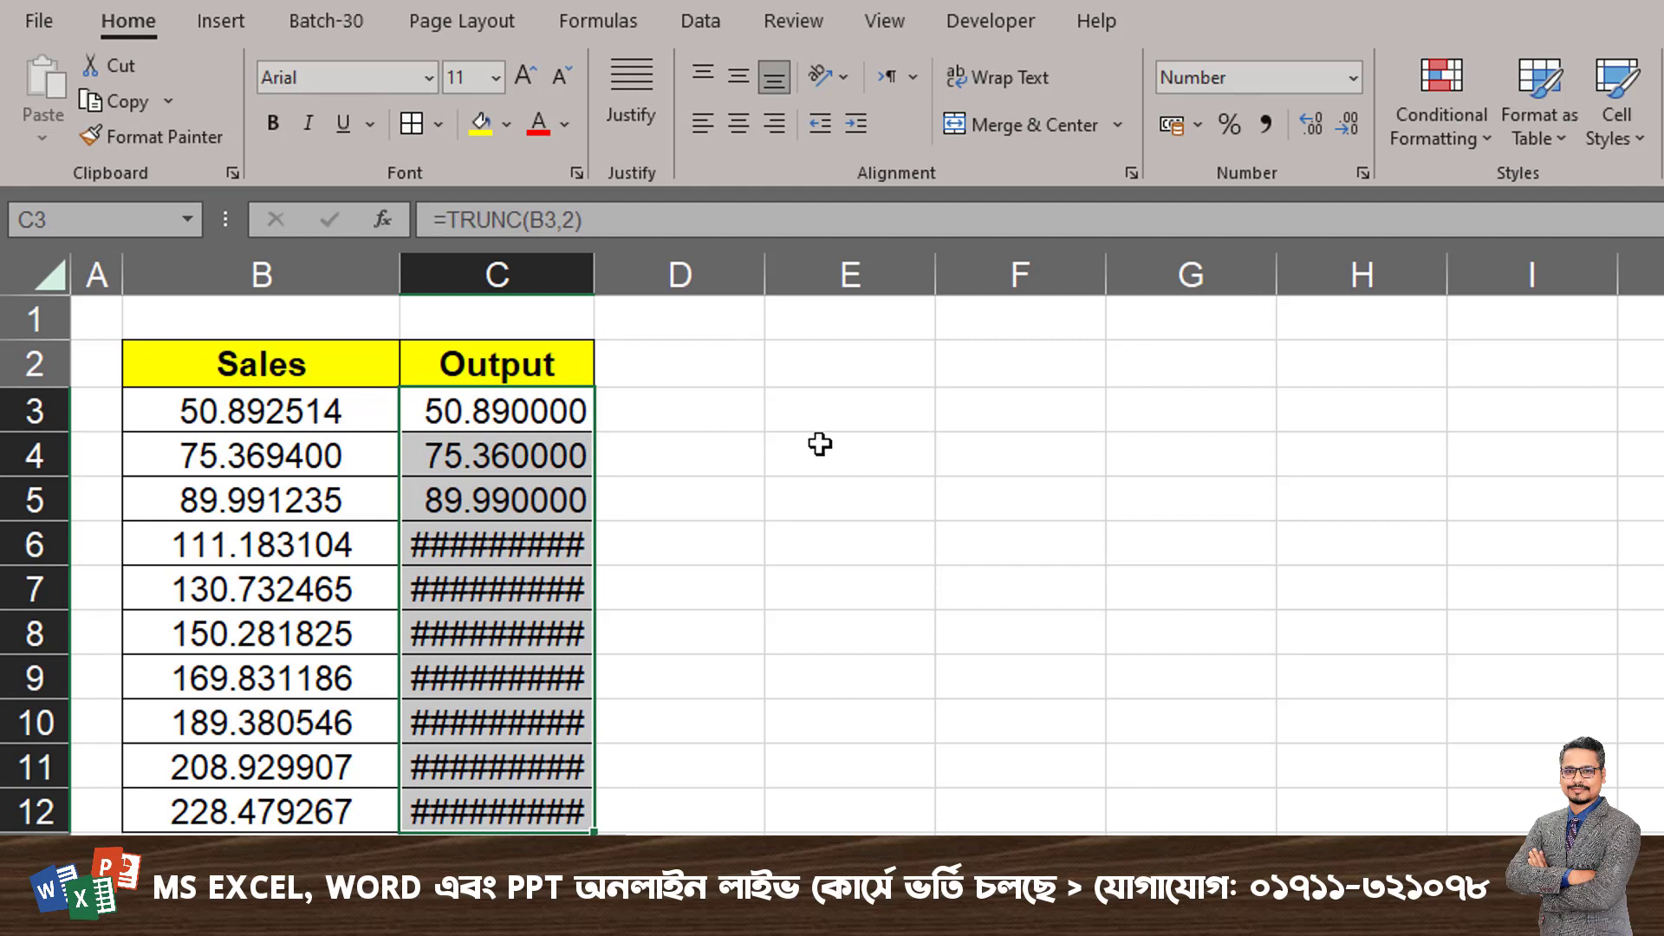
left_click(1348, 123)
left_click(1348, 124)
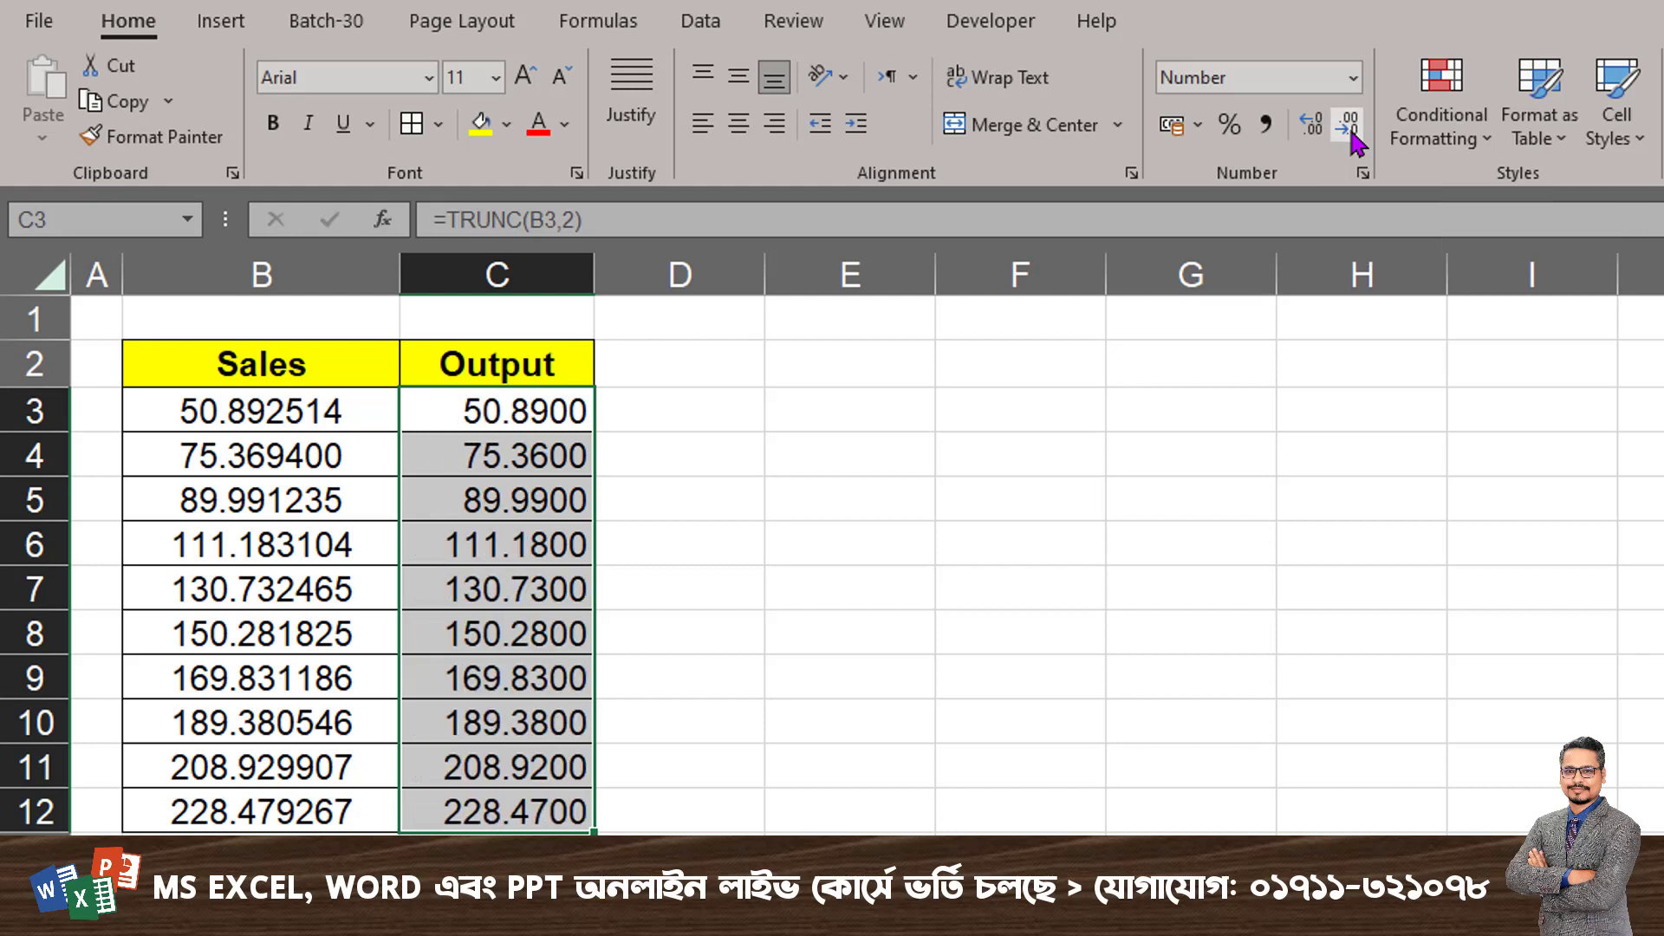
left_click(1348, 123)
left_click(1348, 124)
left_click(745, 631)
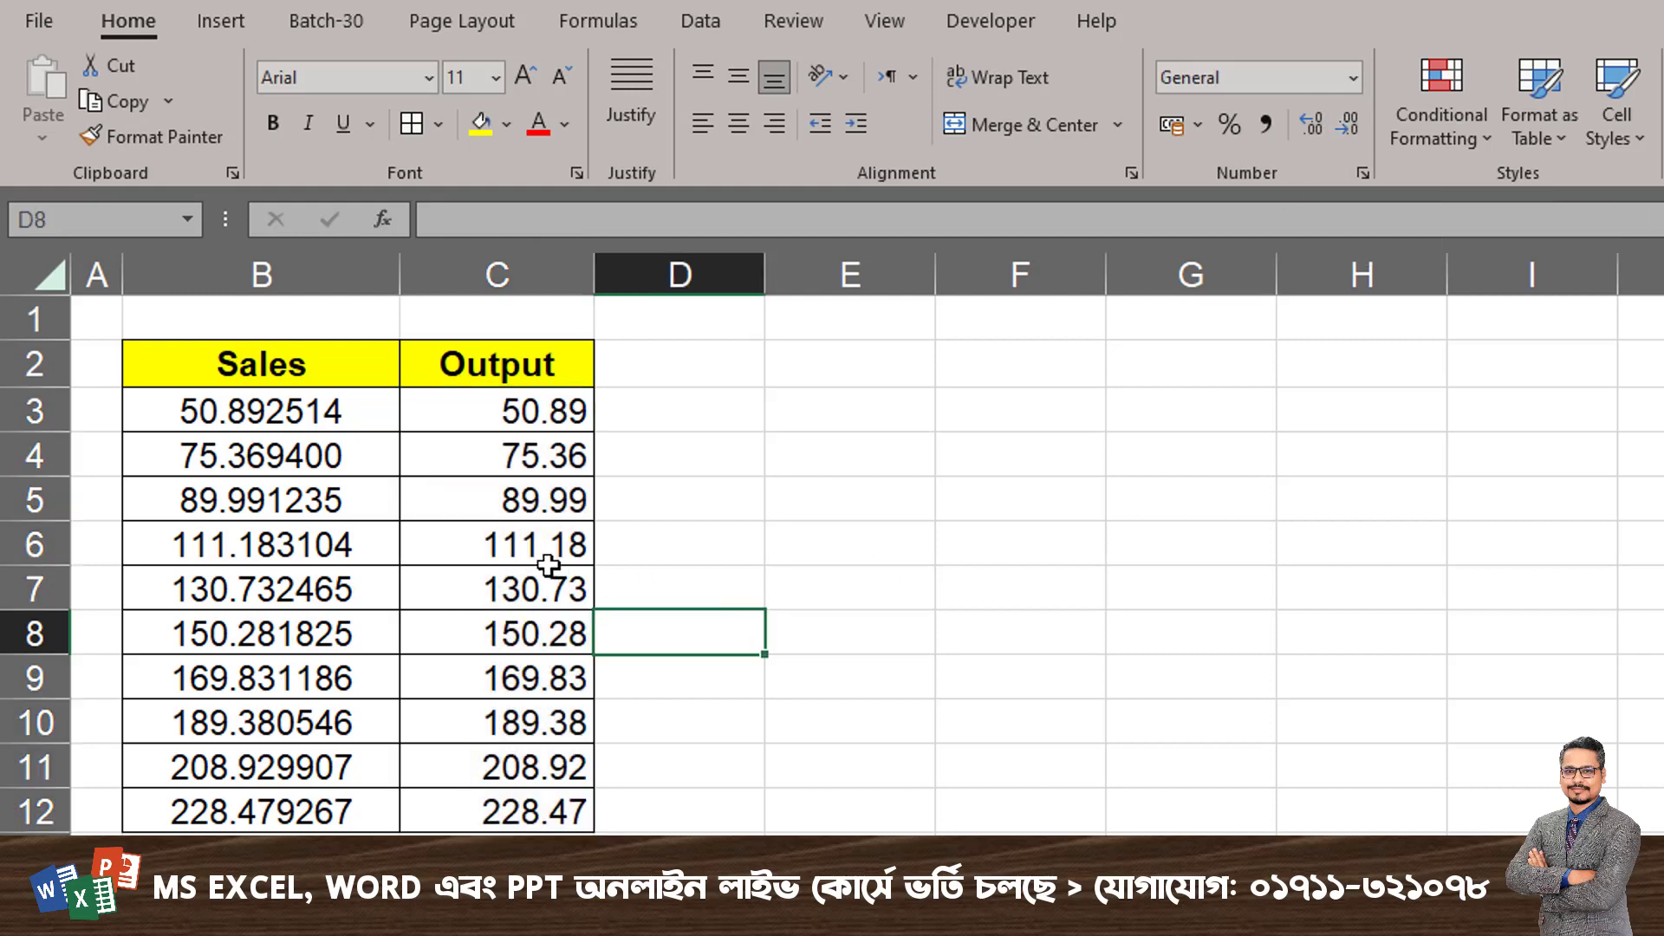
Step: Format the Sales values in B3:B12 to show two decimal places for comparison with the truncated Output values
left_click(520, 554)
left_click_drag(307, 401, 299, 801)
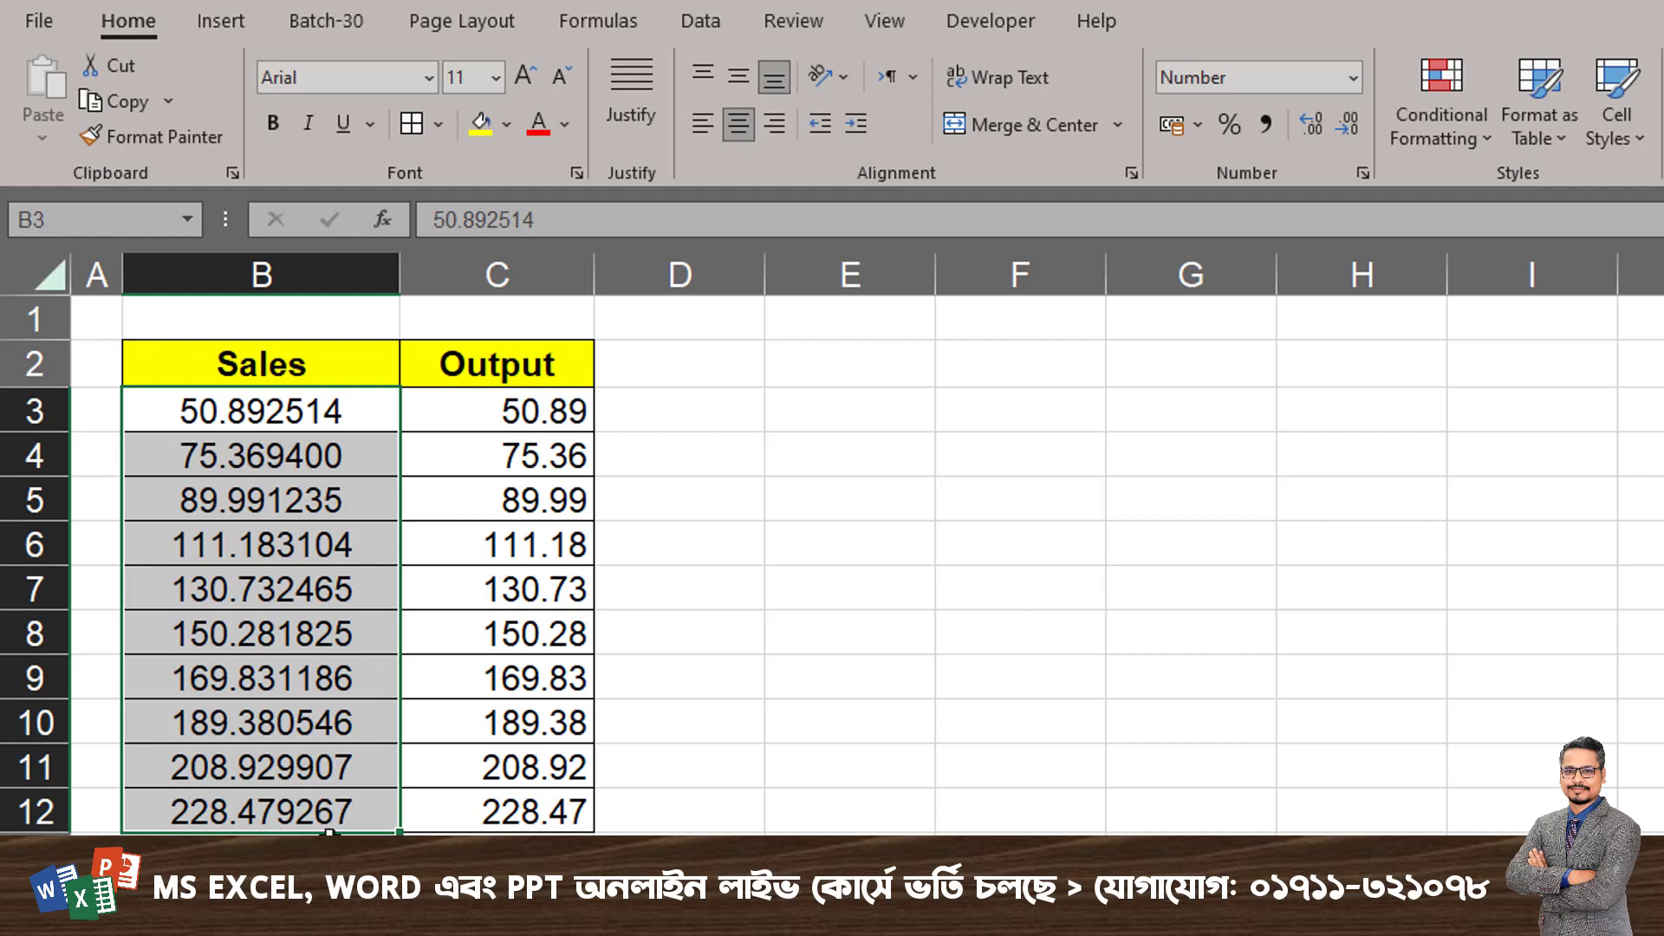
left_click(520, 819)
left_click_drag(351, 405, 326, 804)
left_click(1350, 134)
left_click(1350, 134)
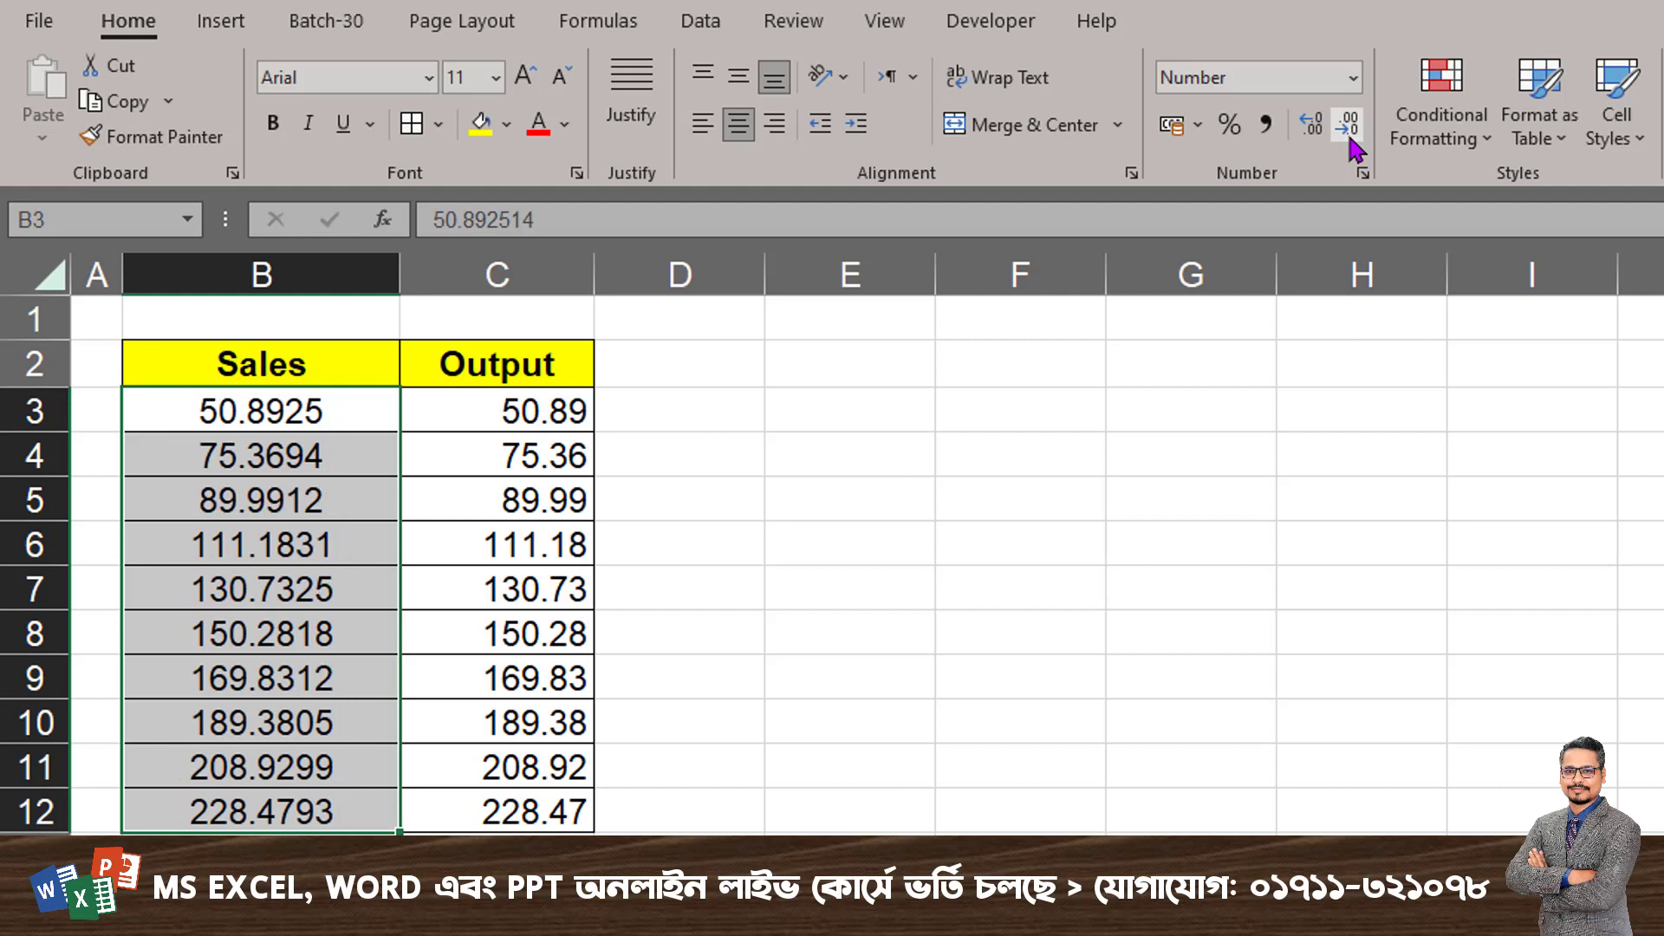
left_click(1350, 134)
left_click(1350, 135)
left_click(537, 934)
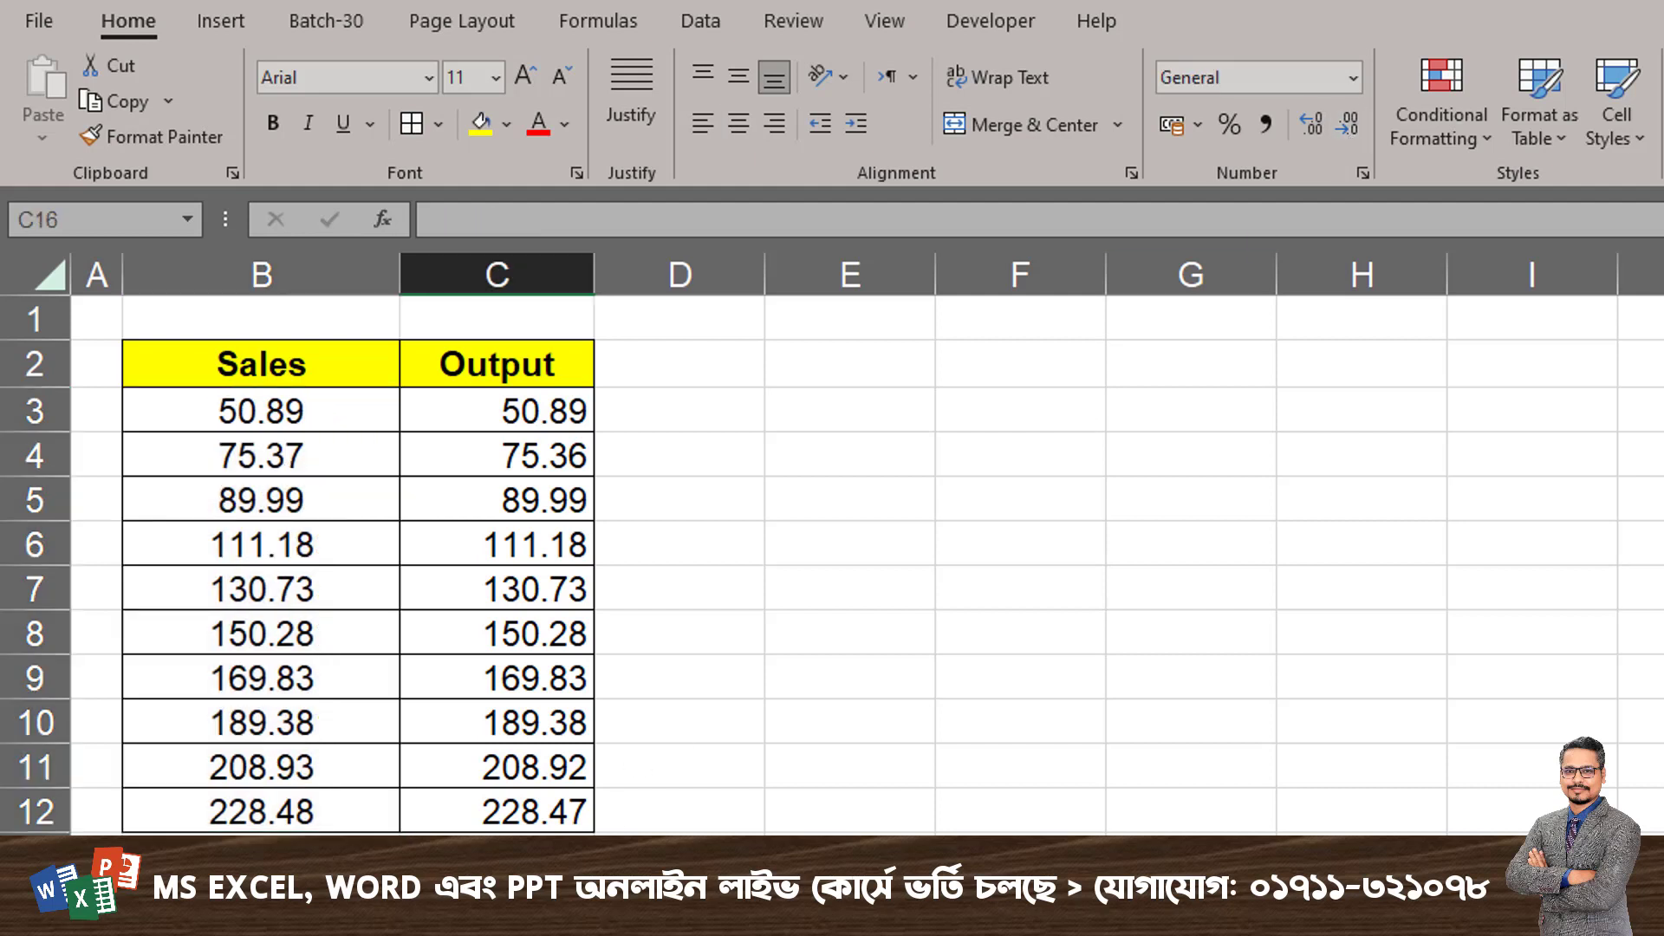
Step: Compare Sales with Output by boxing the decimals in rows 11 and 12 in red and outlining both columns of values
left_click_drag(262, 787, 321, 830)
left_click_drag(543, 786, 593, 833)
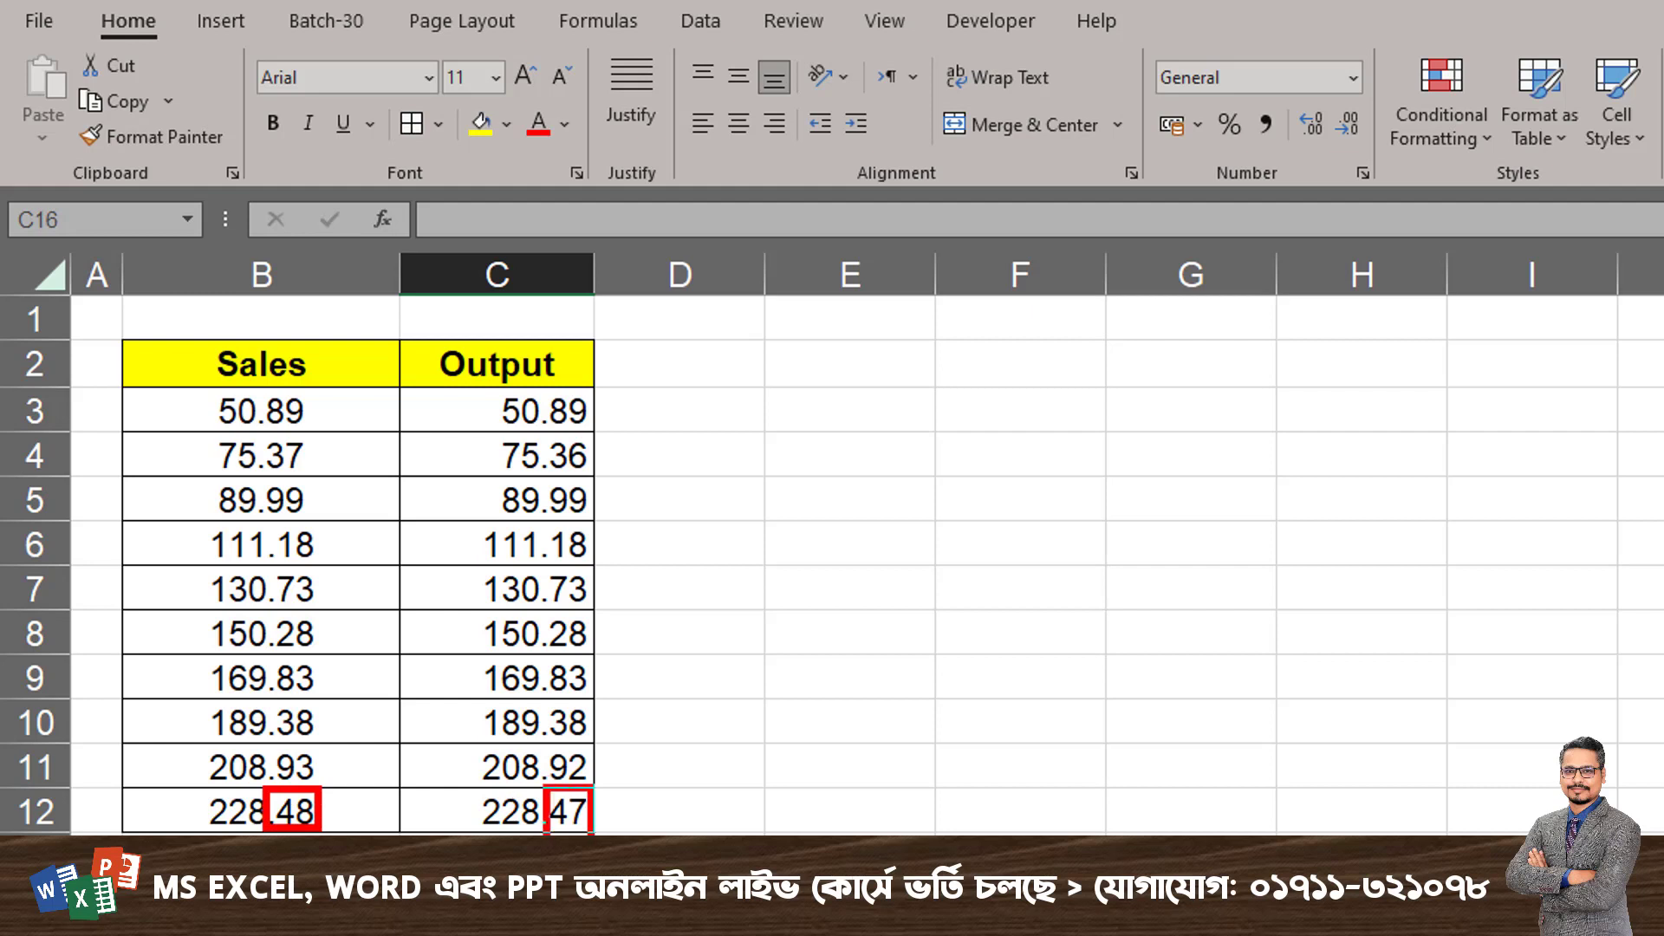
left_click_drag(270, 739, 322, 788)
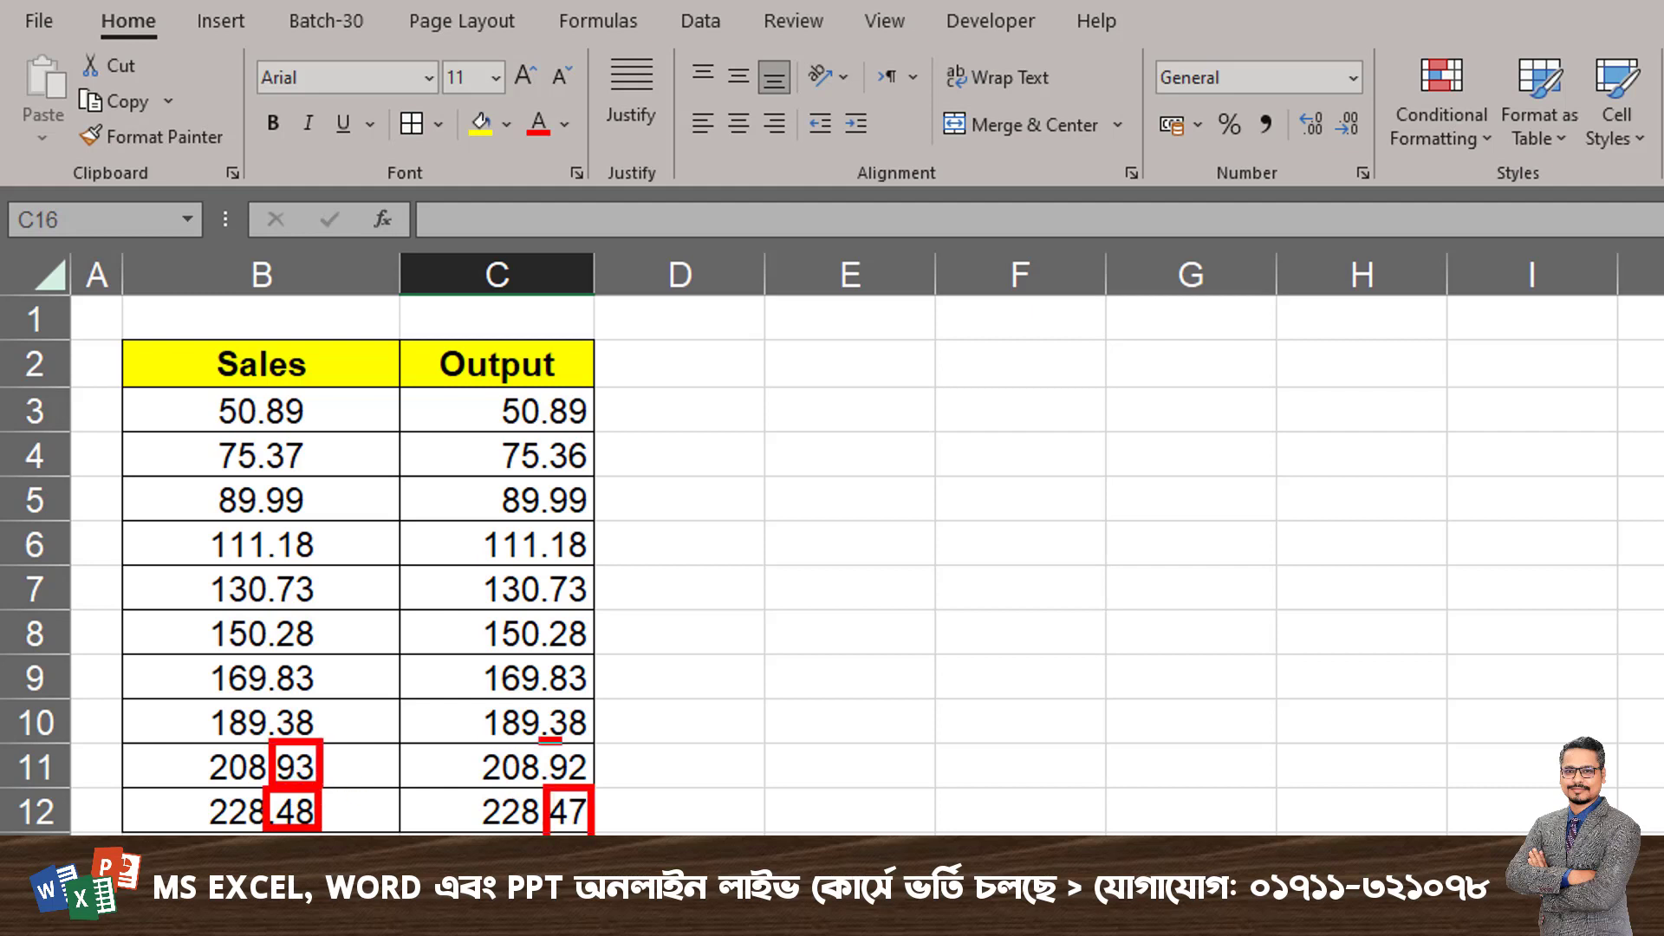
left_click_drag(540, 738, 595, 788)
mouse_move(151, 372)
left_mouse_down()
mouse_move(336, 654)
mouse_move(354, 835)
left_mouse_up()
mouse_move(456, 347)
left_mouse_down()
mouse_move(611, 783)
mouse_move(612, 835)
left_mouse_up()
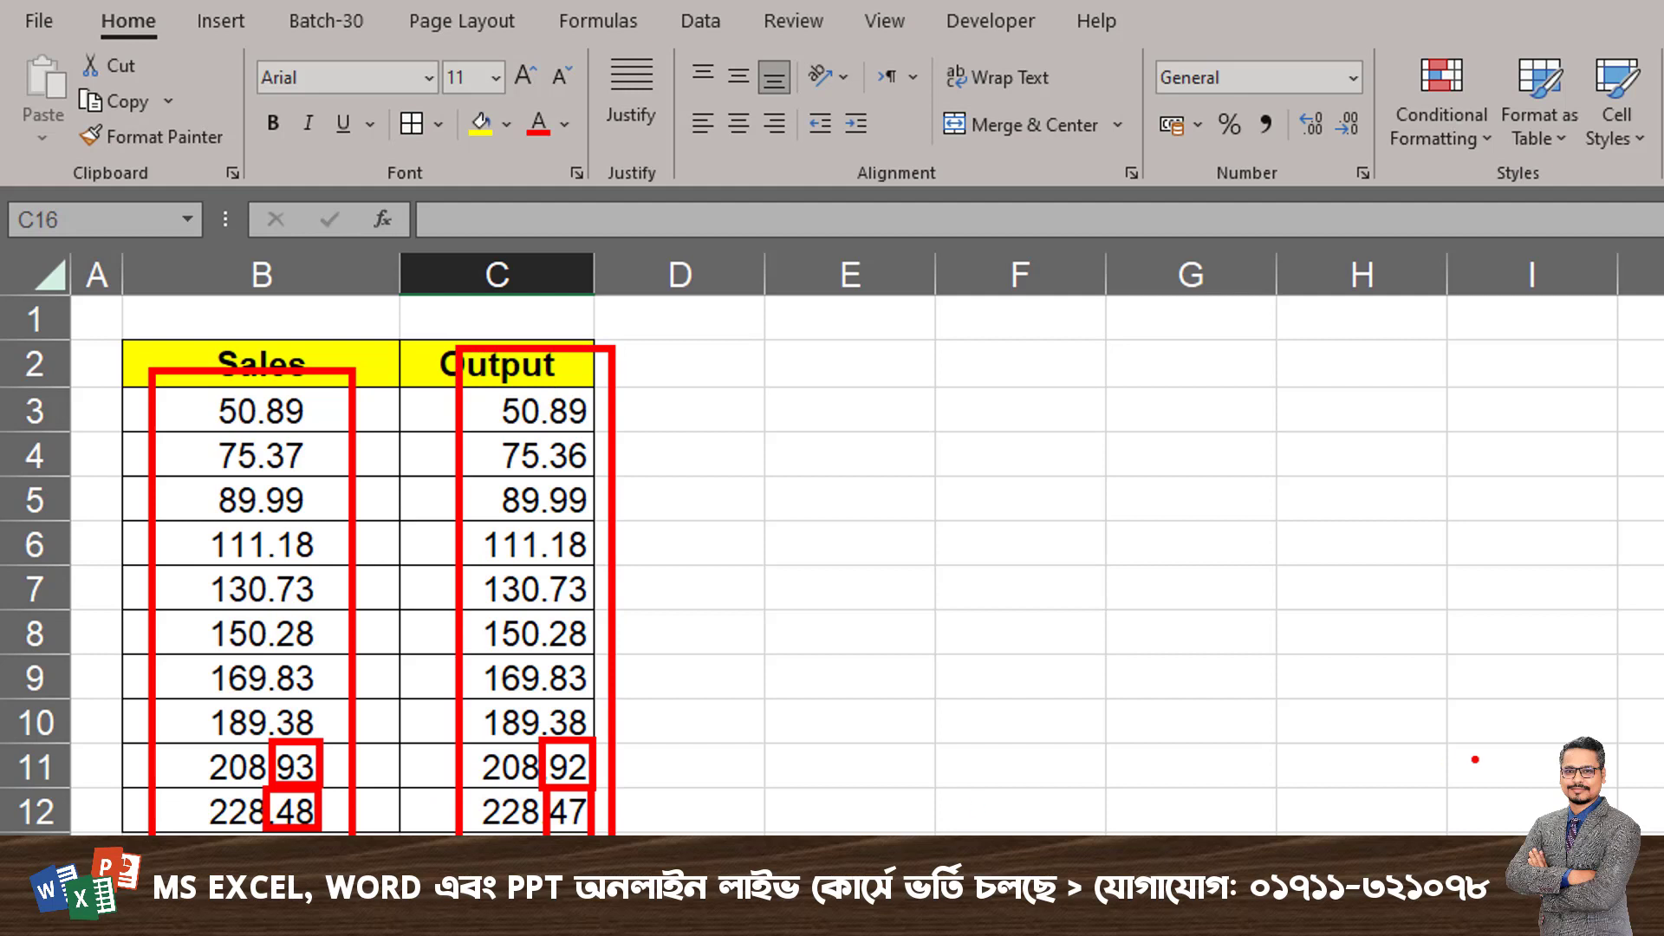